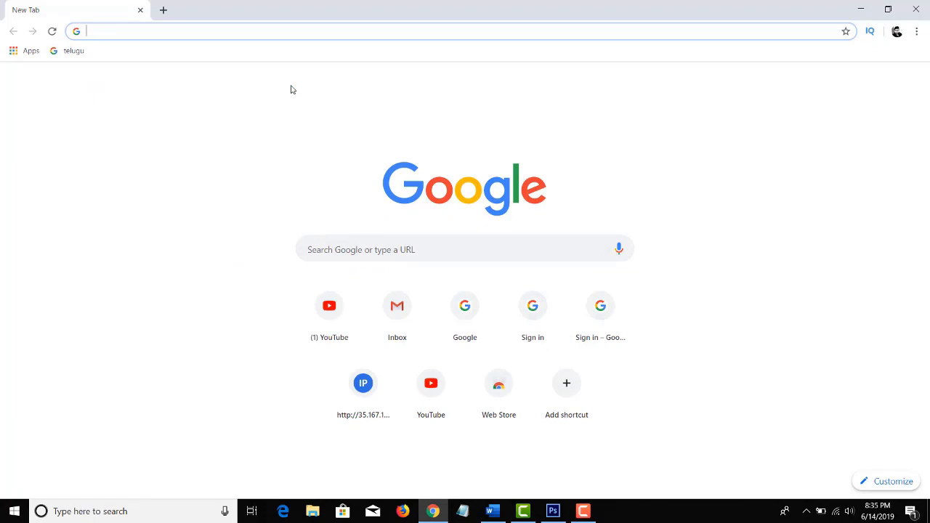
Search Google for 'google input tools' and open the Google Input Tools home page.
{"action": "type", "text": "go"}
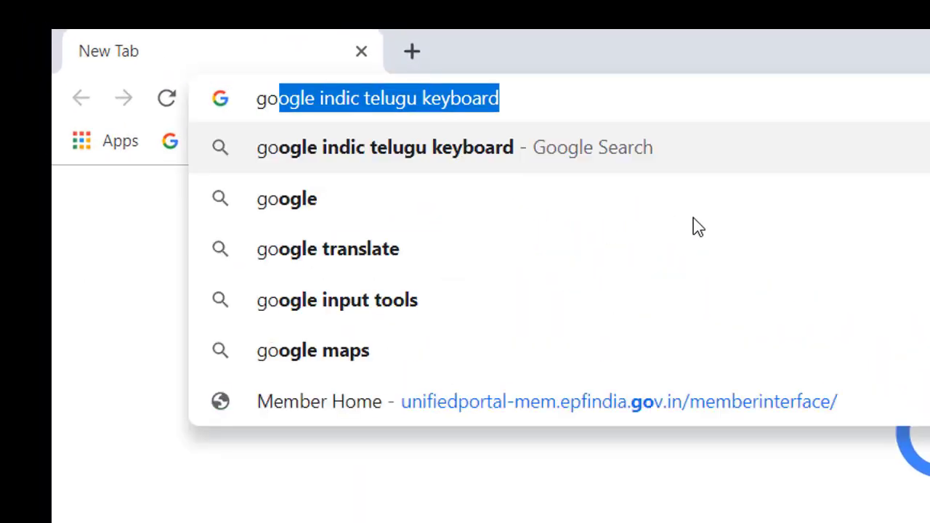
{"action": "type", "text": "ogle"}
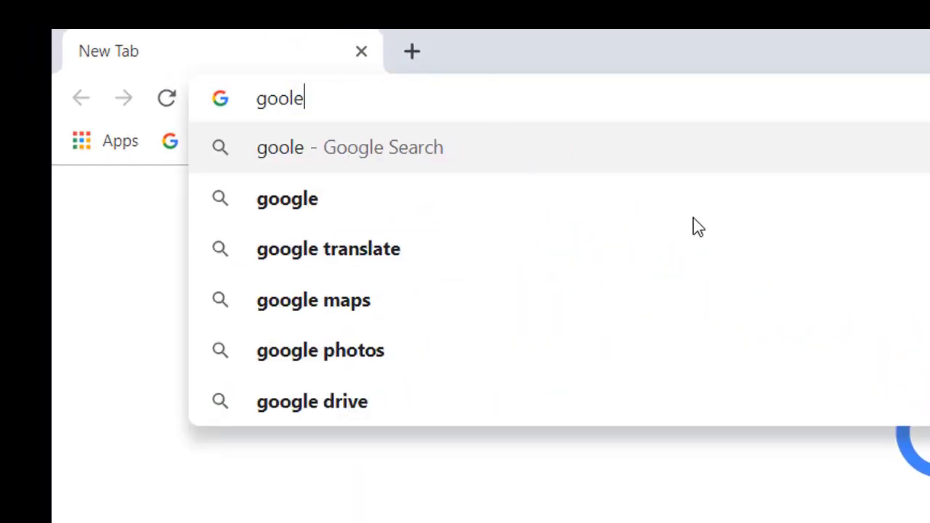
{"action": "key", "text": "BackSpace"}
{"action": "key", "text": "BackSpace"}
{"action": "type", "text": "gle in"}
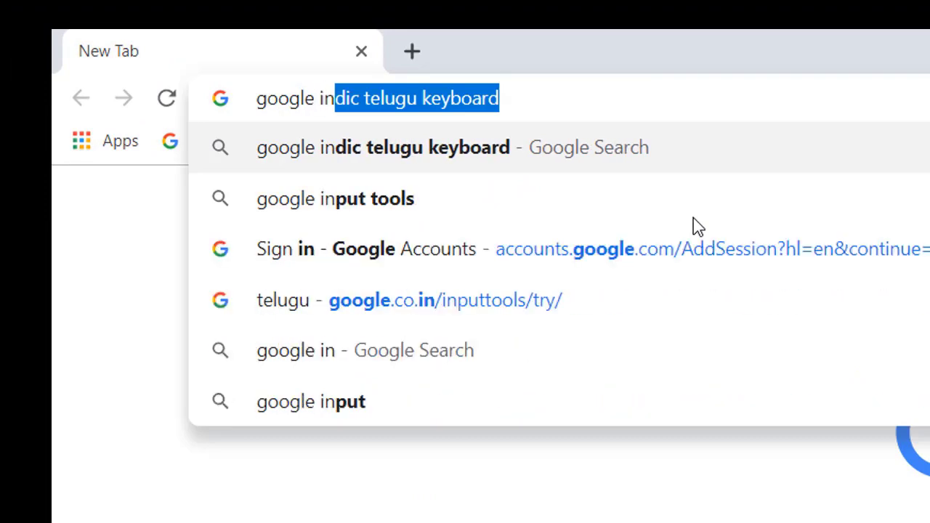
{"action": "type", "text": "put tools"}
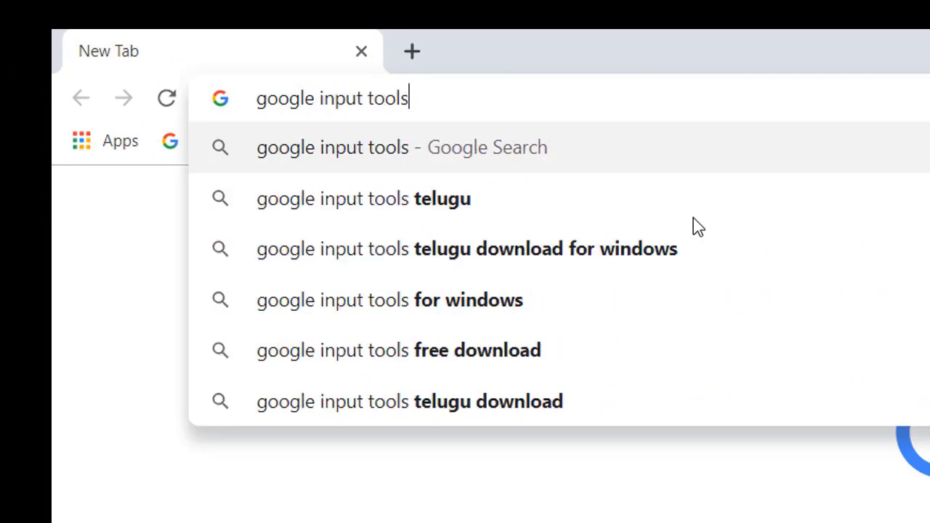
{"action": "key", "text": "Return"}
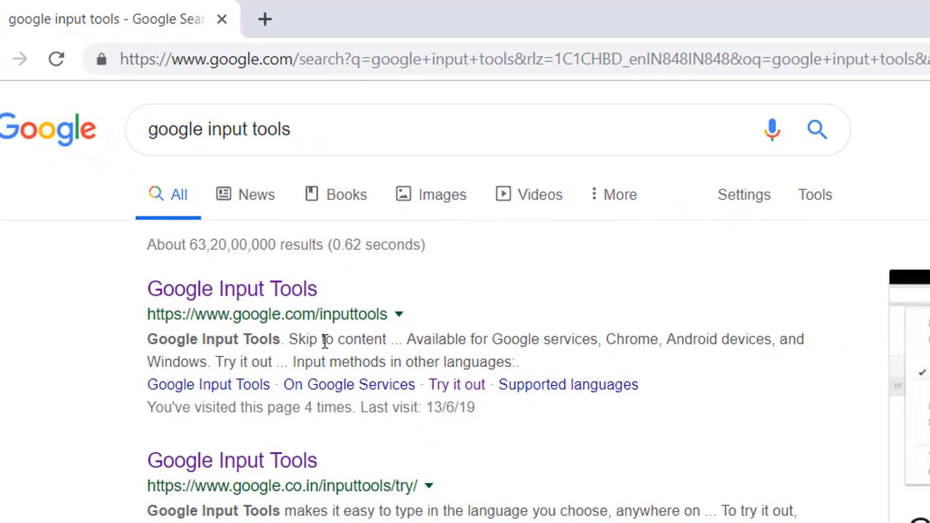
{"action": "left_click", "coordinate": [209, 309]}
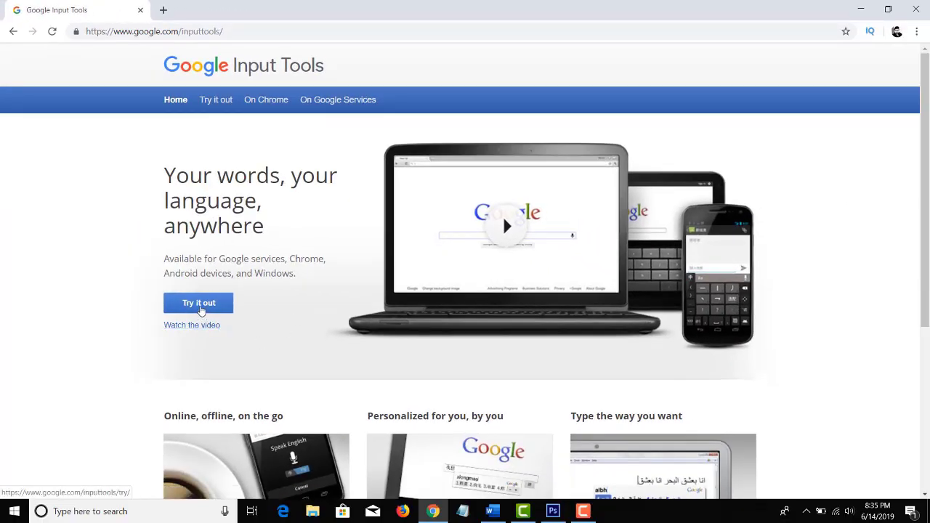
Open the online Try it out page and set the input language to Telugu.
{"action": "left_click", "coordinate": [199, 306]}
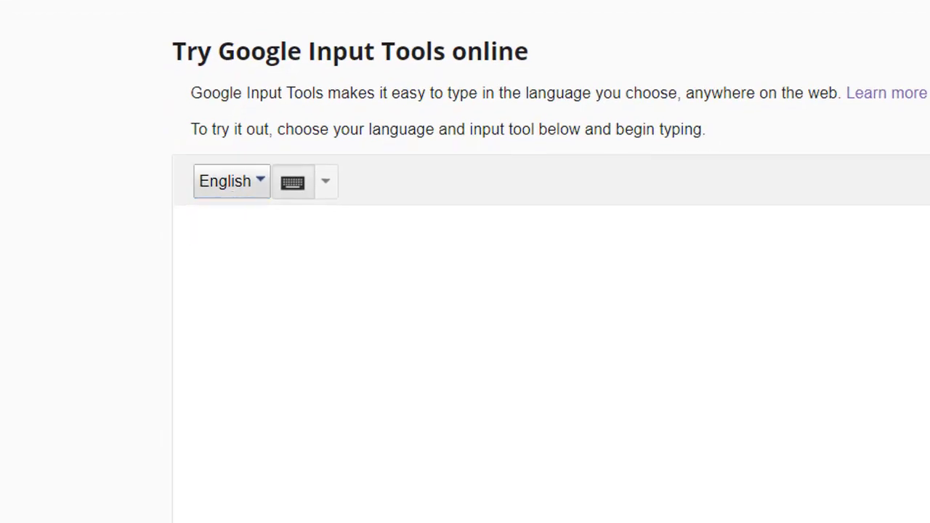
{"action": "left_click", "coordinate": [229, 198]}
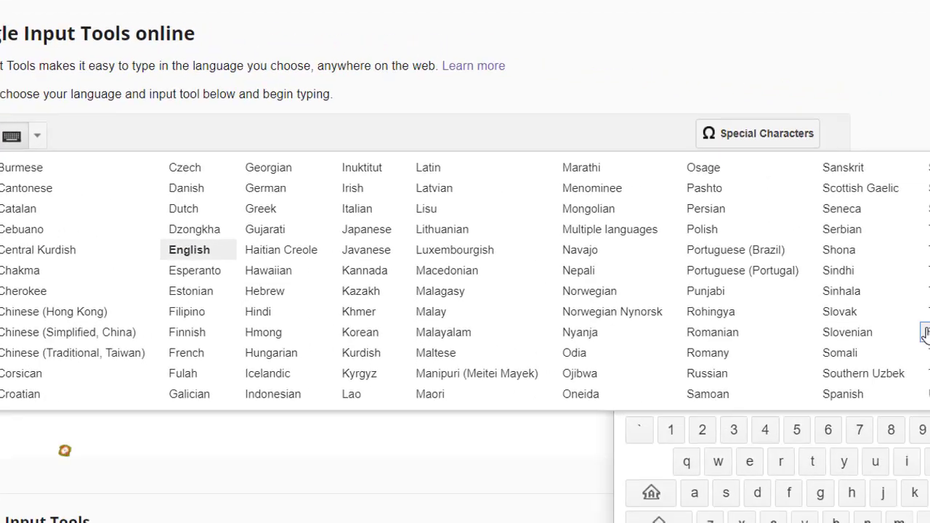
{"action": "left_click", "coordinate": [856, 275]}
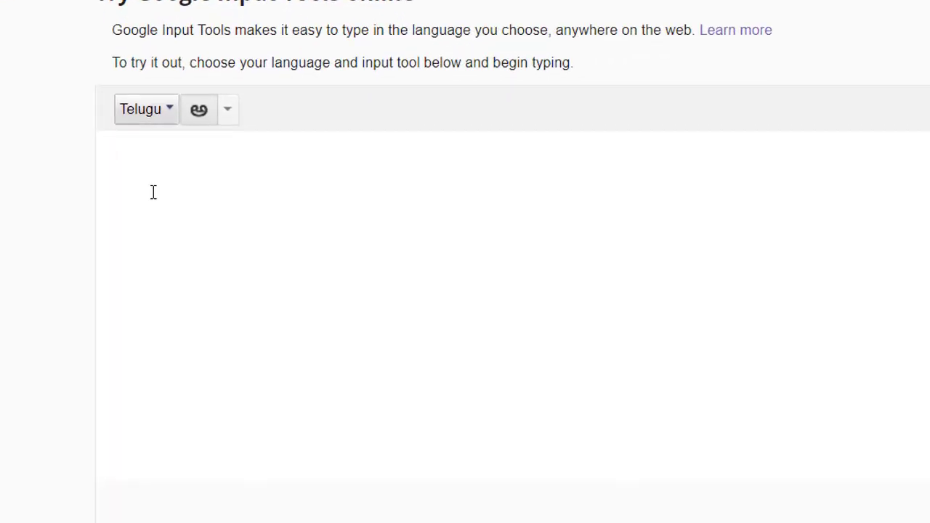
Type the first Telugu line phonetically: a self-introduction giving the speaker's name.
{"action": "type", "text": "naa"}
{"action": "key", "text": "space"}
{"action": "type", "text": "peru"}
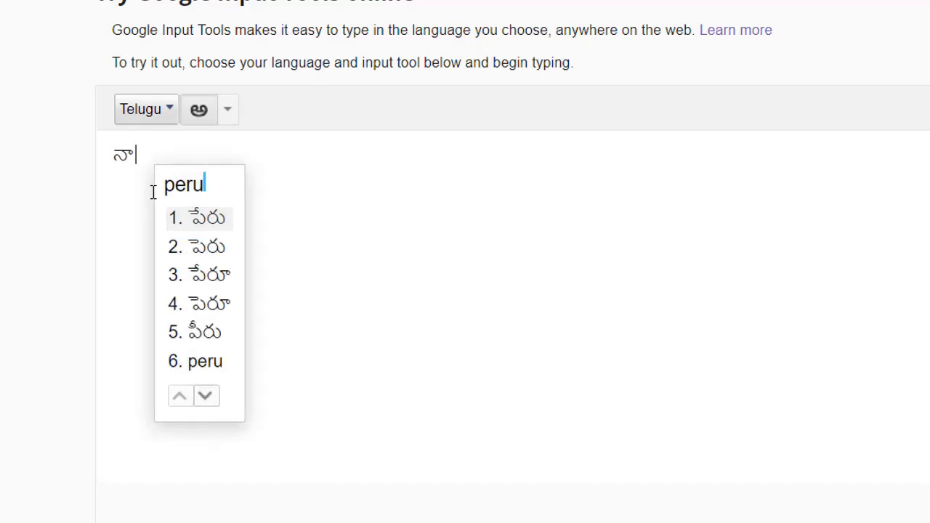
{"action": "key", "text": "space"}
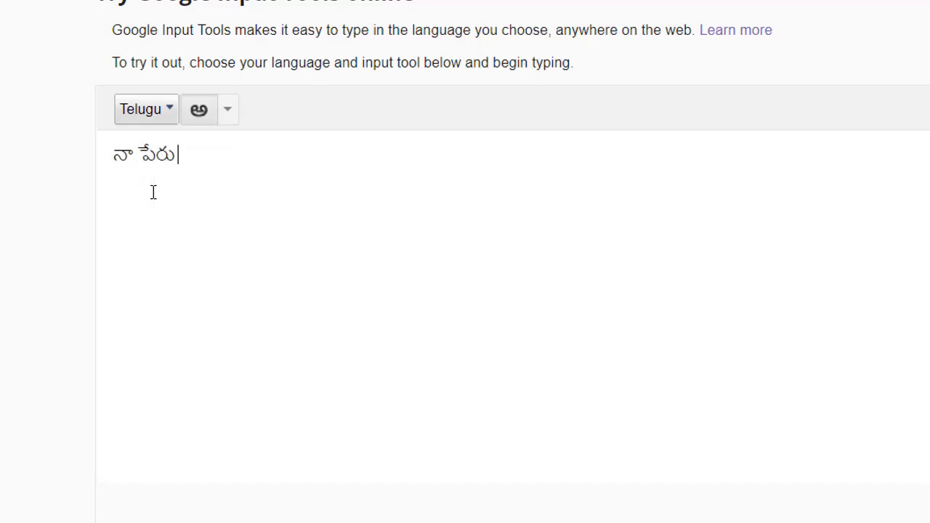
{"action": "type", "text": "nagababu"}
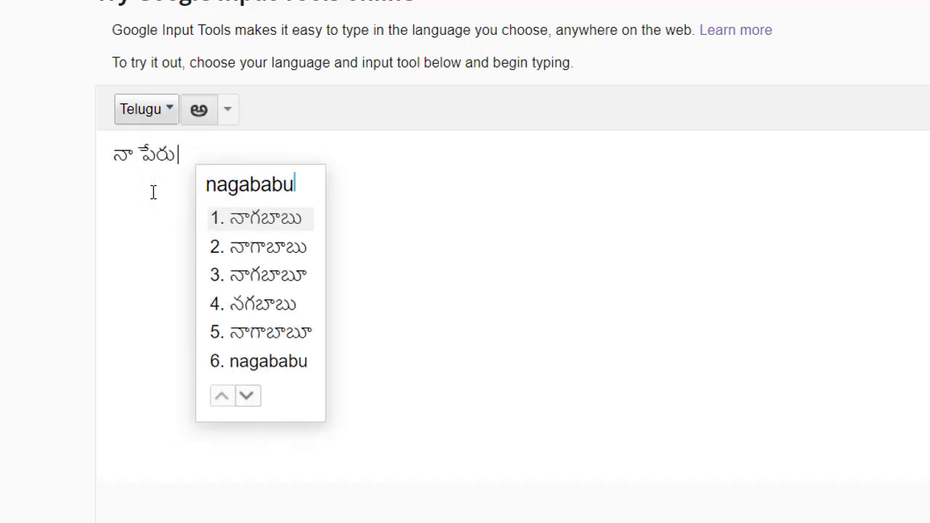
{"action": "key", "text": "space"}
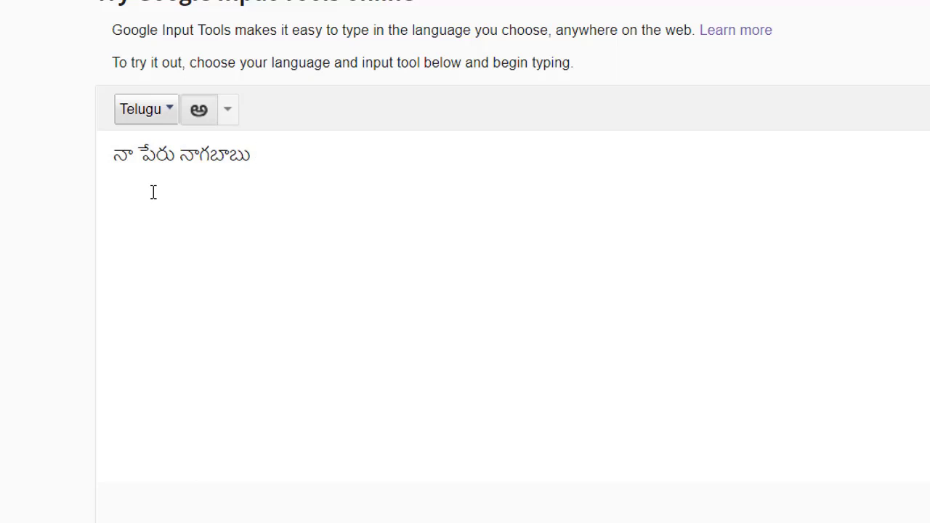
Add the Telugu greeting బాగున్నారా after the introduction.
{"action": "type", "text": "bad"}
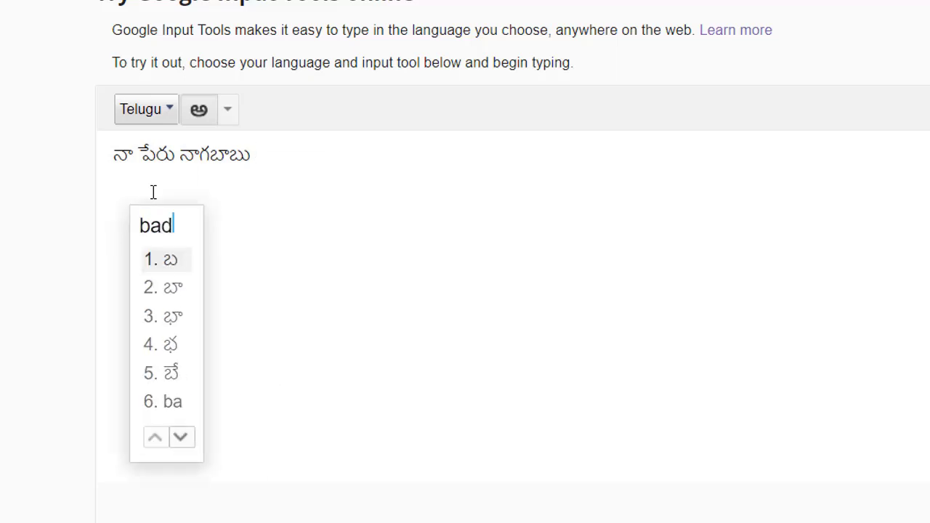
{"action": "type", "text": "u"}
{"action": "key", "text": "BackSpace"}
{"action": "key", "text": "BackSpace"}
{"action": "type", "text": "gunara"}
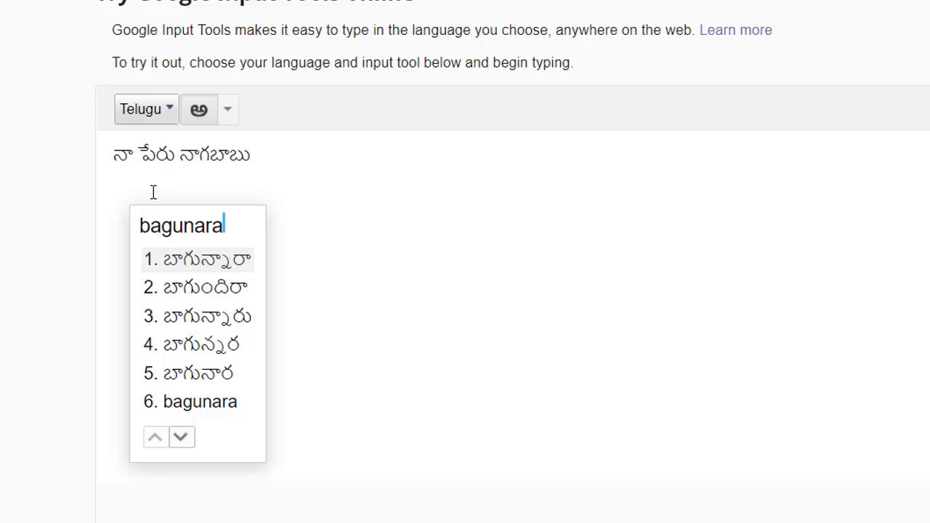
{"action": "key", "text": "space"}
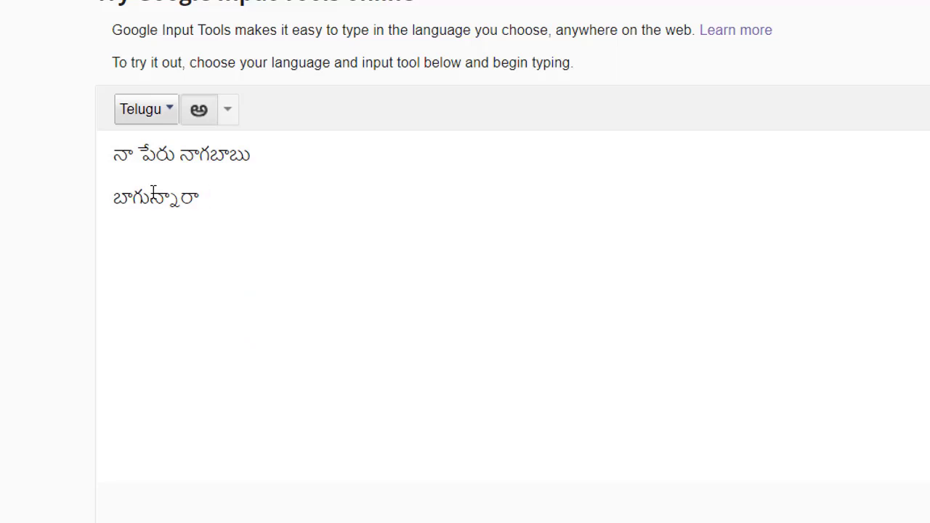
On a new line, add గుడ్ మార్నింగ్ (good morning) in Telugu.
{"action": "key", "text": "Return"}
{"action": "key", "text": "Return"}
{"action": "type", "text": "good"}
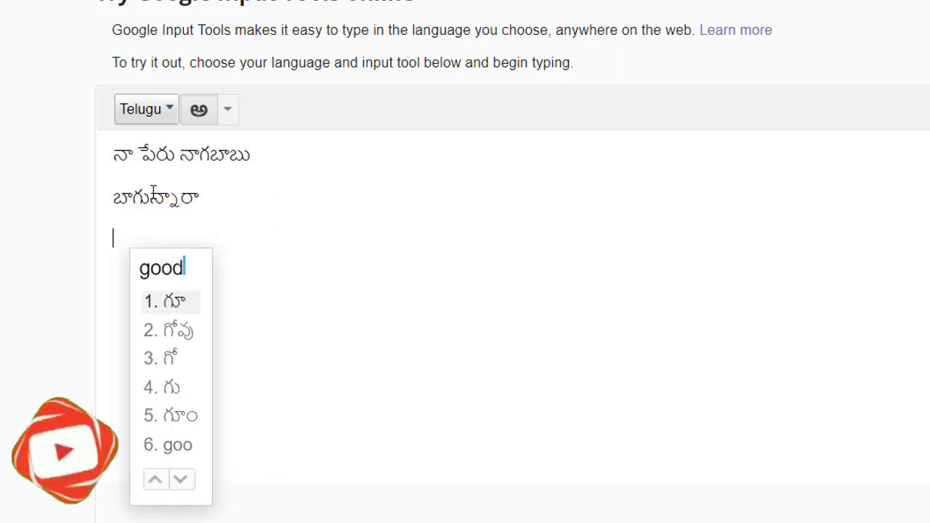
{"action": "key", "text": "space"}
{"action": "type", "text": "mor"}
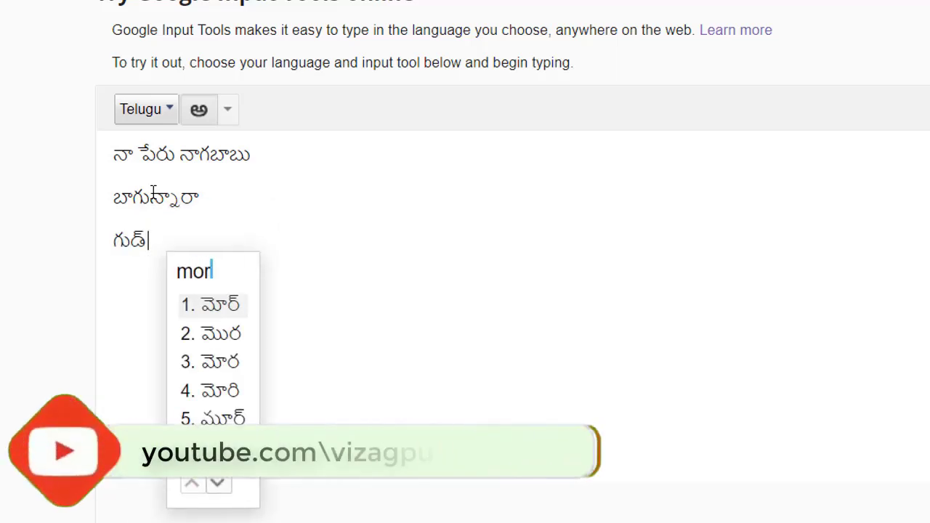
{"action": "type", "text": "ning"}
{"action": "key", "text": "space"}
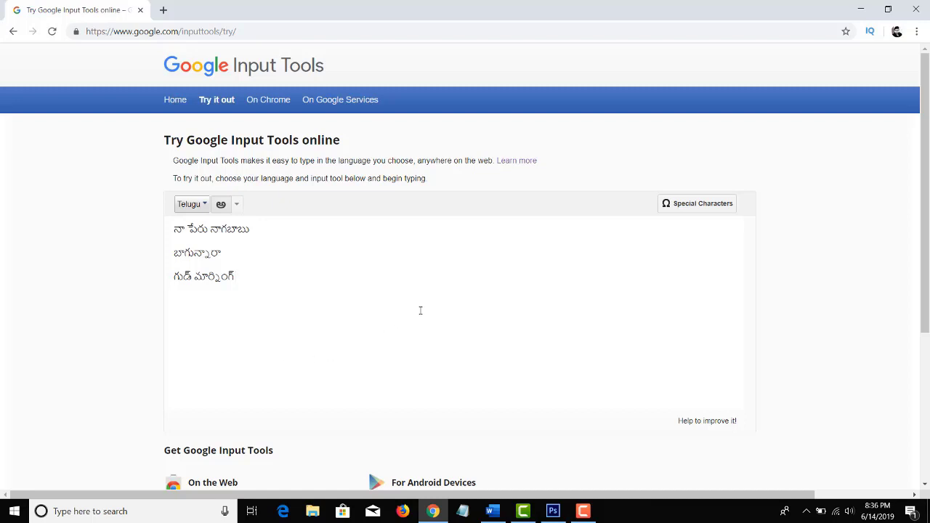
Copy the three Telugu lines and paste them into the blank Word document.
{"action": "scroll", "coordinate": [419, 311], "scroll_direction": "down", "scroll_amount": 1}
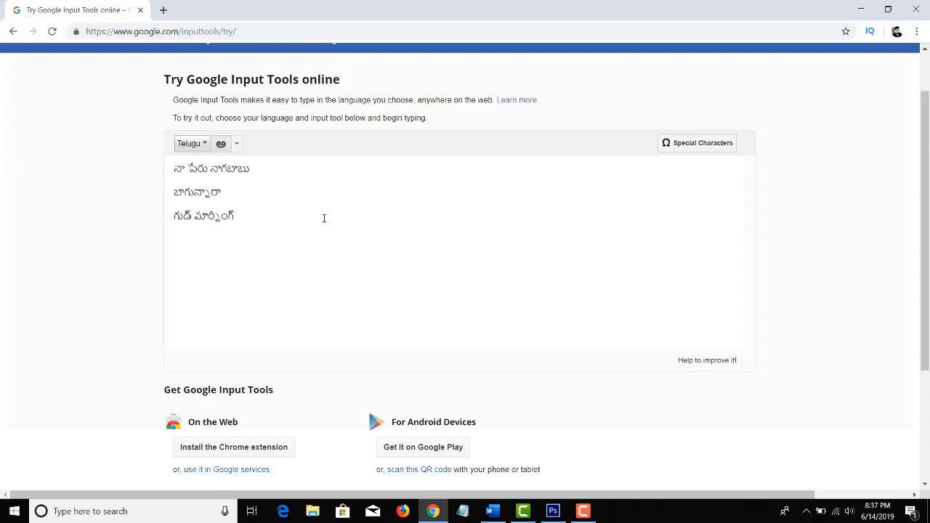
{"action": "left_click_drag", "start_coordinate": [315, 231], "coordinate": [150, 149]}
{"action": "key", "text": "ctrl+c"}
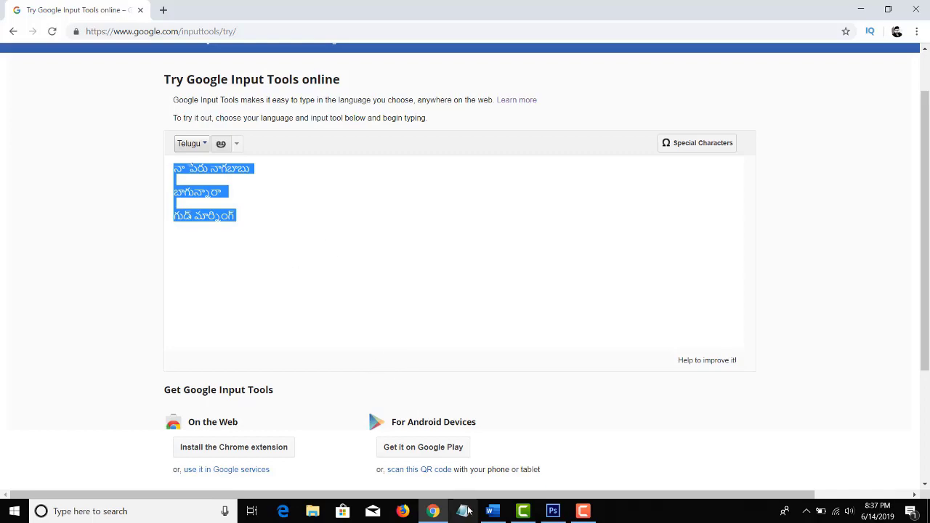
{"action": "left_click", "coordinate": [494, 511]}
{"action": "key", "text": "ctrl+v"}
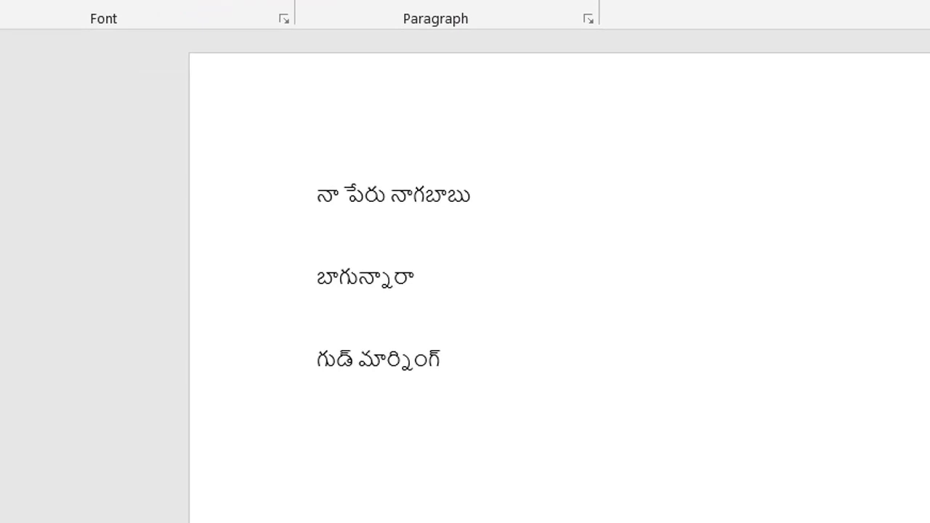
Apply the NTR font to all the pasted Telugu text.
{"action": "key", "text": "ctrl+a"}
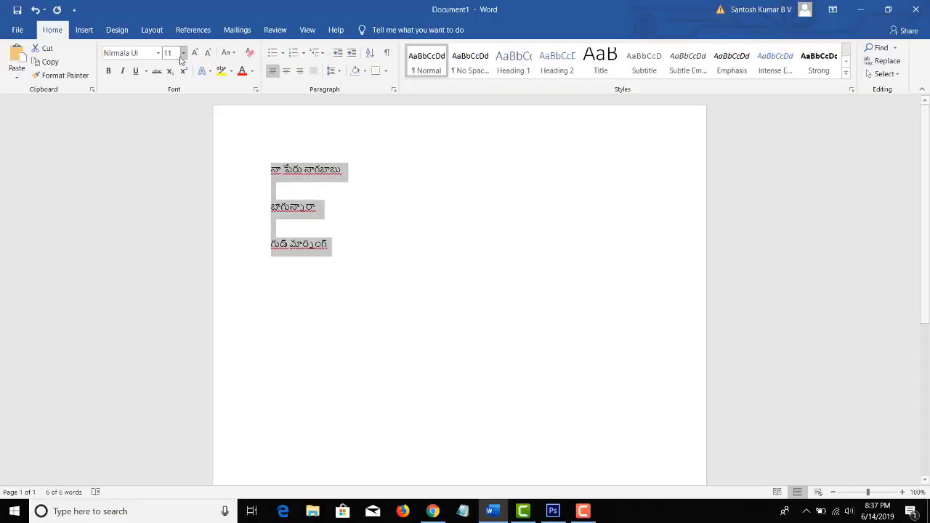
{"action": "left_click", "coordinate": [130, 52]}
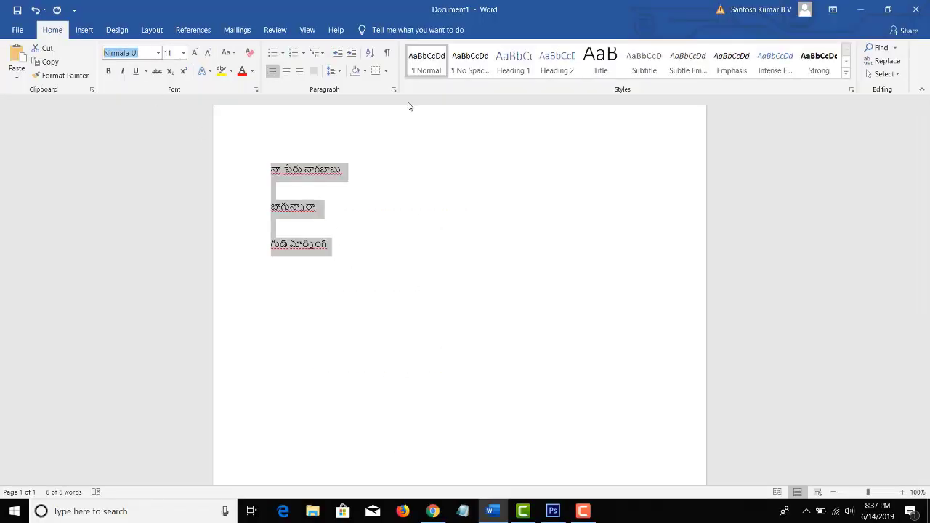
{"action": "type", "text": "NTR"}
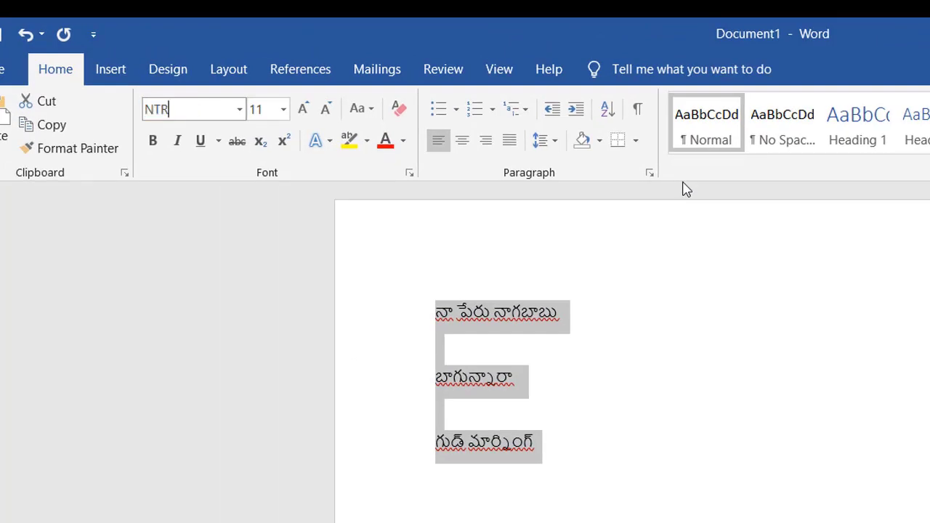
{"action": "key", "text": "Return"}
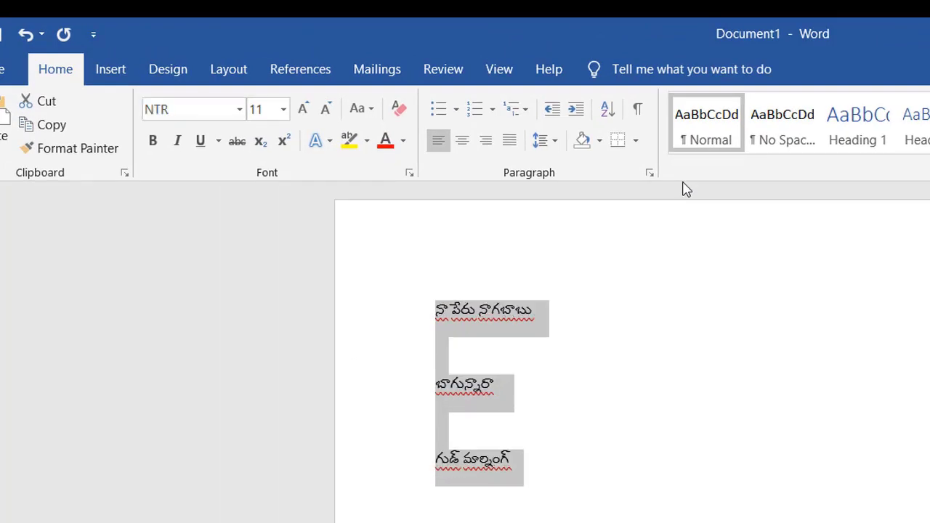
Change the whole document's font to Gurajada at 48 pt.
{"action": "left_click", "coordinate": [169, 110]}
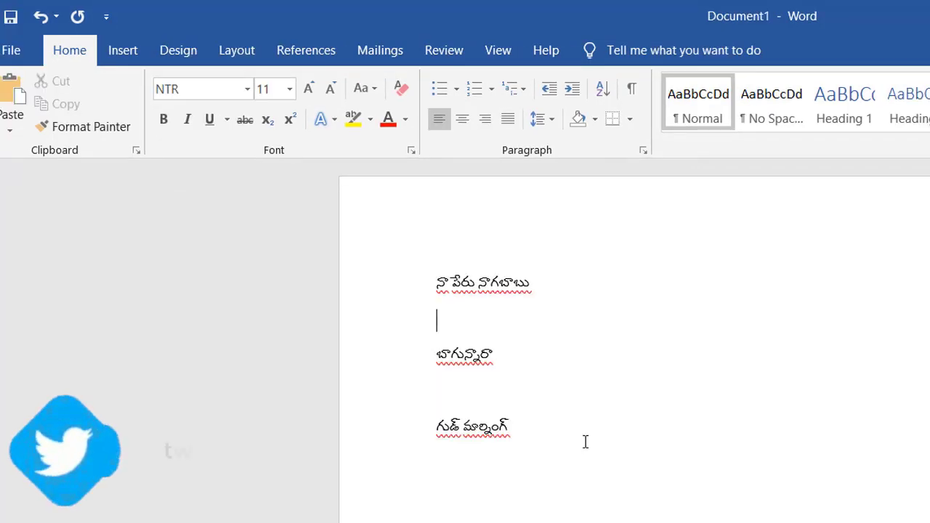
{"action": "key", "text": "ctrl+a"}
{"action": "left_click", "coordinate": [193, 92]}
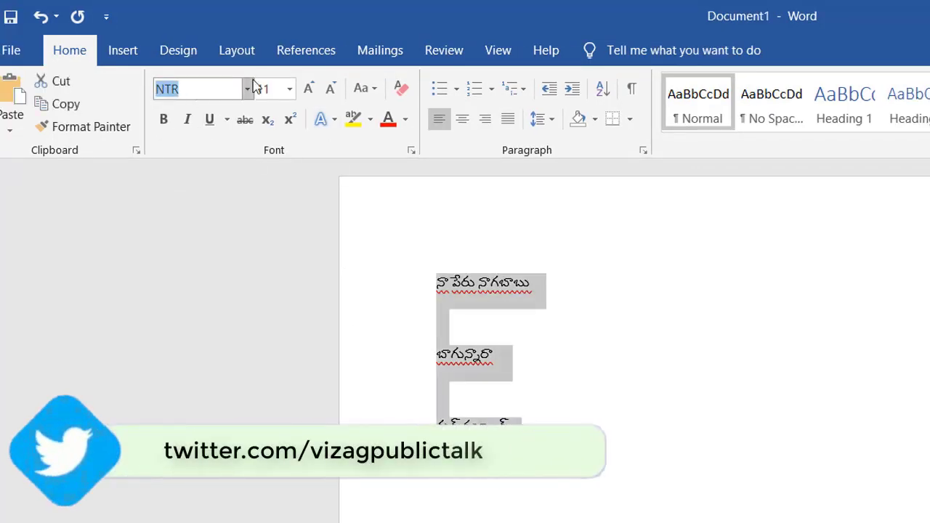
{"action": "type", "text": "Gurajada"}
{"action": "key", "text": "Return"}
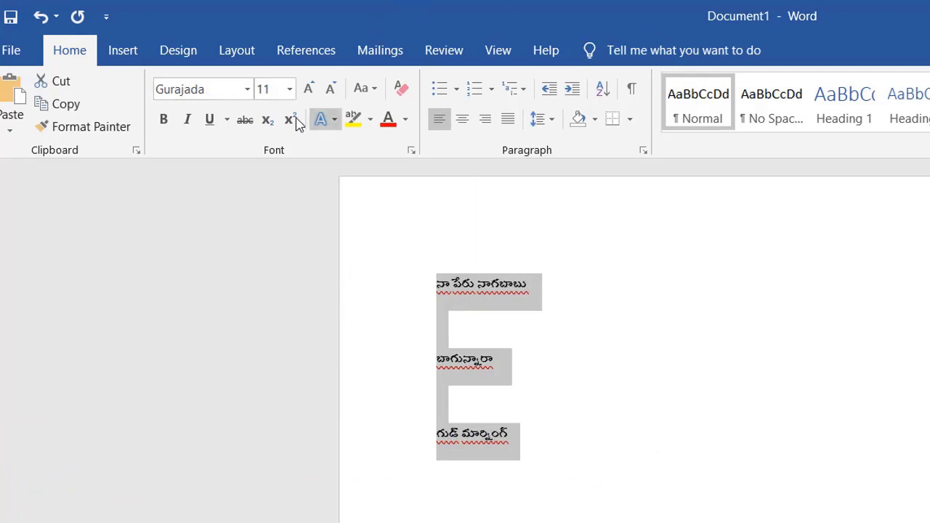
{"action": "left_click", "coordinate": [289, 89]}
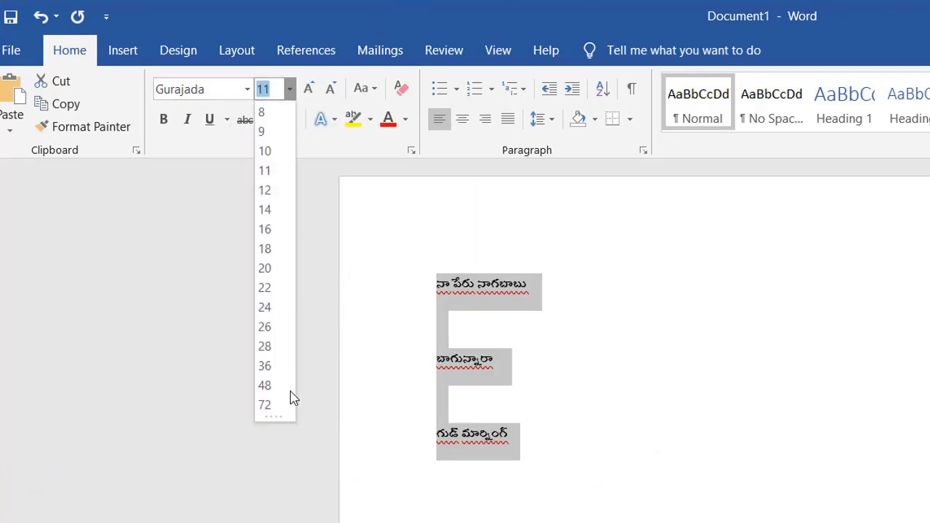
{"action": "left_click", "coordinate": [266, 387]}
Type బాగున్నారా and గుడ్ మార్నింగ్ on separate lines, then select all text.
{"action": "left_click", "coordinate": [851, 477]}
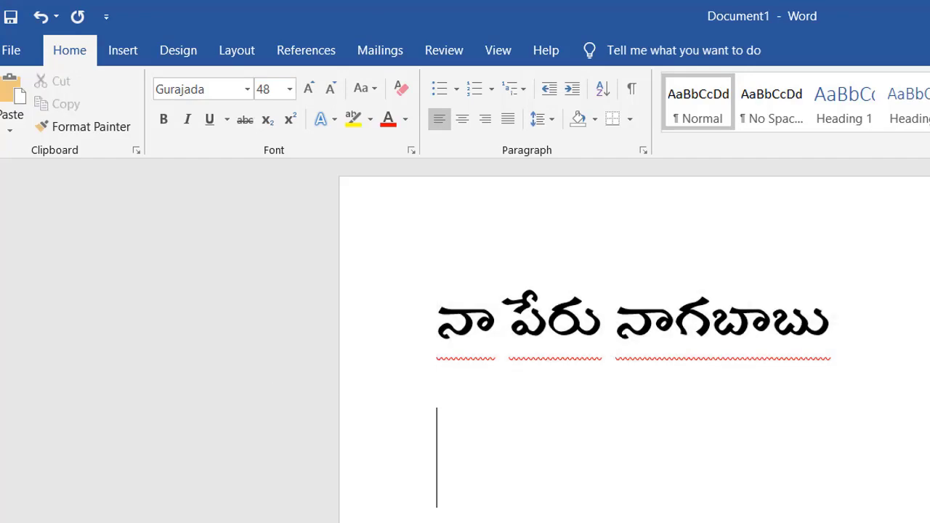
{"action": "type", "text": "బాగున్నారా"}
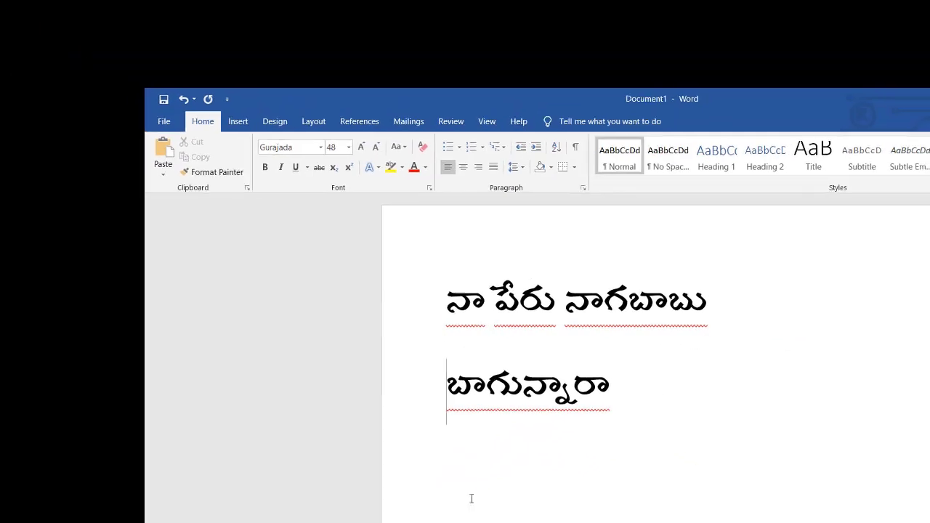
{"action": "key", "text": "Return"}
{"action": "type", "text": "గుడ్ మార్నింగ్"}
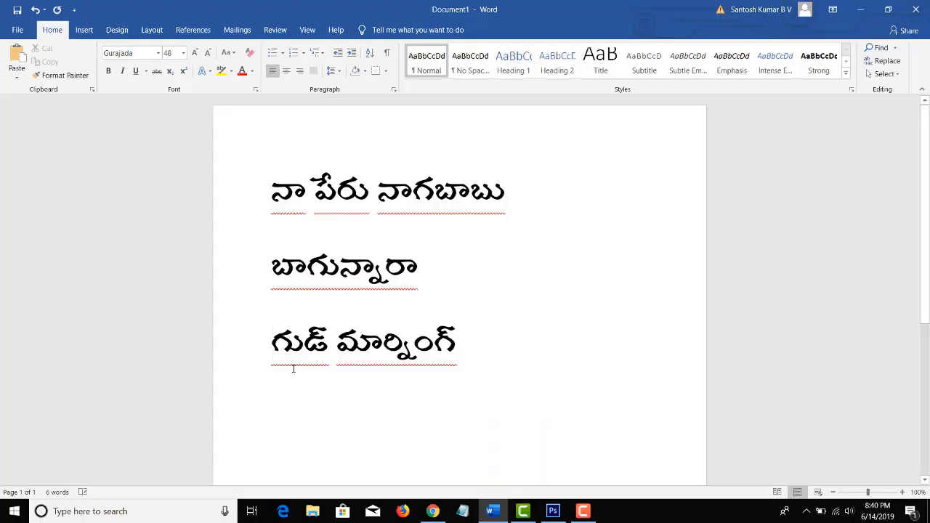
{"action": "key", "text": "ctrl+a"}
Try the NTR font on the text, then undo back to Gurajada.
{"action": "left_click", "coordinate": [136, 55]}
{"action": "type", "text": "NTR"}
{"action": "key", "text": "Return"}
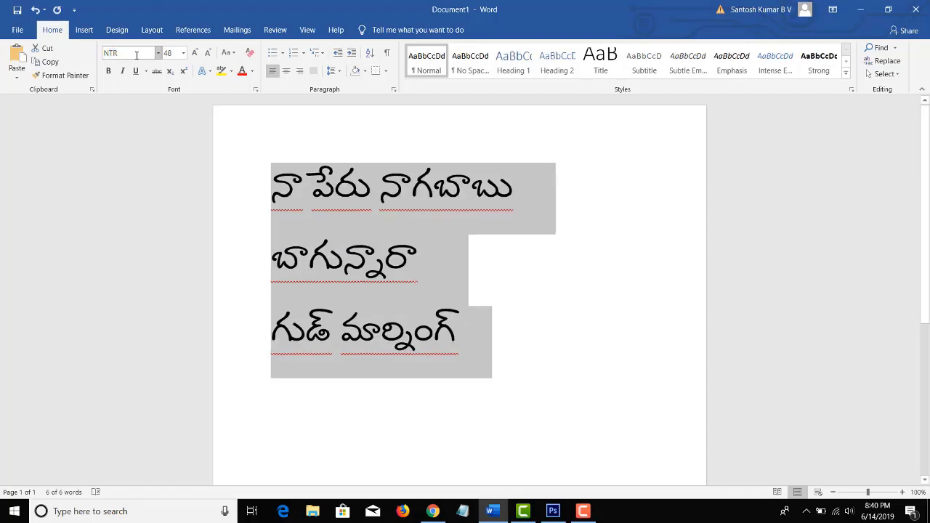
{"action": "key", "text": "ctrl+z"}
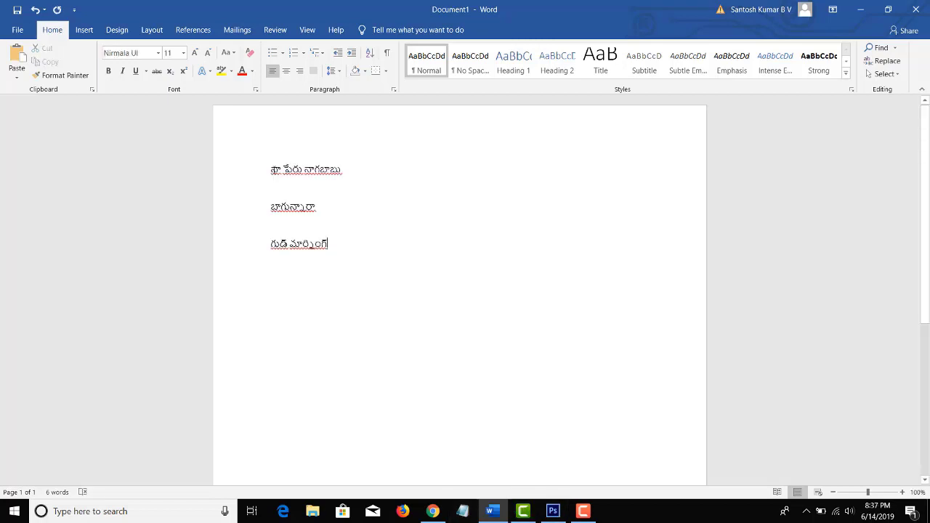
Select the three Telugu lines and switch to Chrome to begin a new search.
{"action": "left_click_drag", "start_coordinate": [271, 167], "coordinate": [340, 244]}
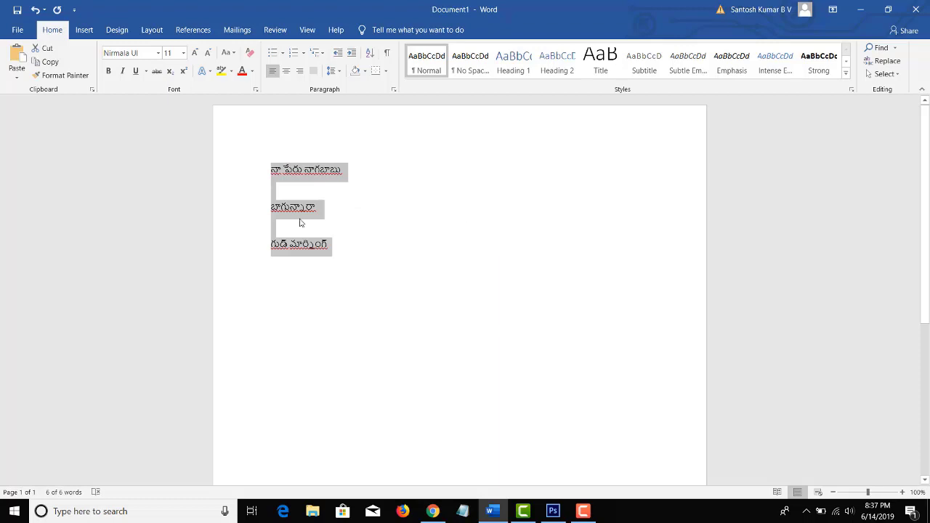
{"action": "key", "text": "alt+Tab"}
{"action": "type", "text": "googl"}
{"action": "key", "text": "BackSpace"}
{"action": "key", "text": "BackSpace"}
{"action": "key", "text": "BackSpace"}
{"action": "key", "text": "BackSpace"}
{"action": "key", "text": "BackSpace"}
{"action": "key", "text": "BackSpace"}
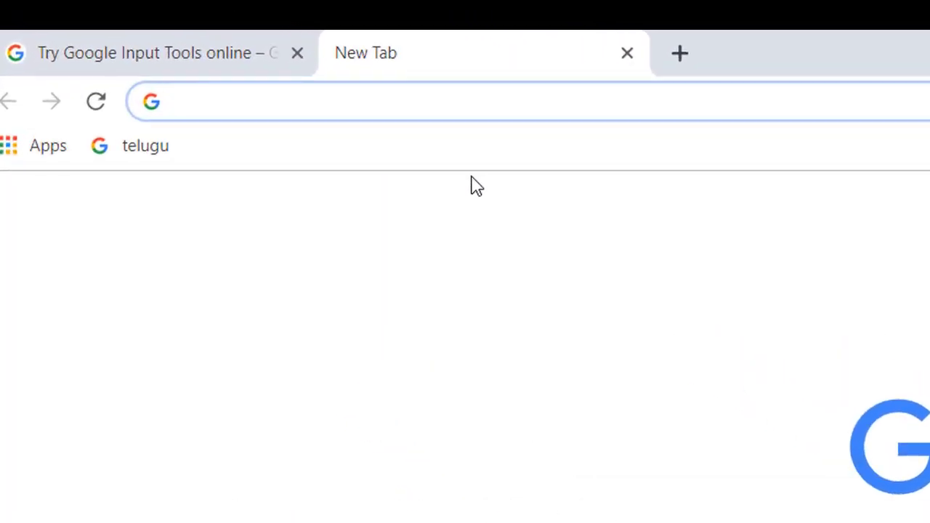
Search for 'telugu fonts free download' and open the Silicon Andhra Telugu fonts page.
{"action": "type", "text": "t"}
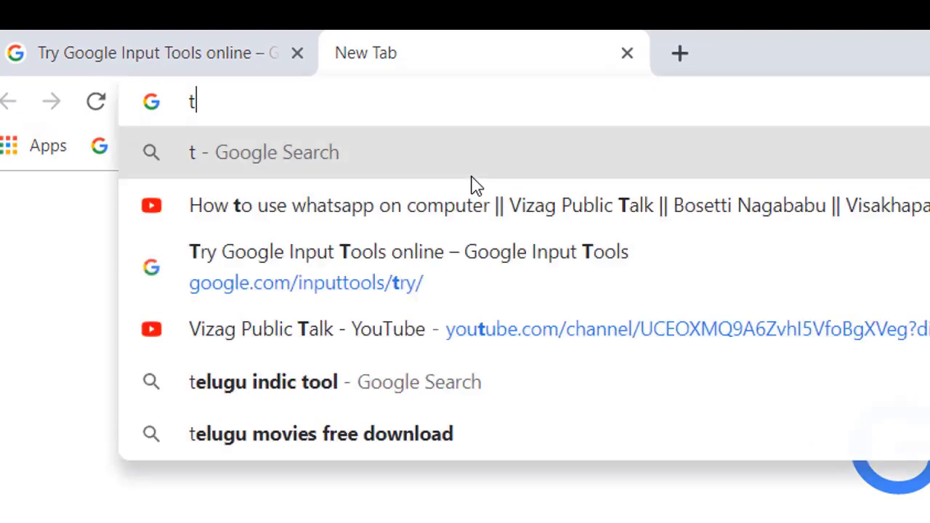
{"action": "type", "text": "elugu fornts"}
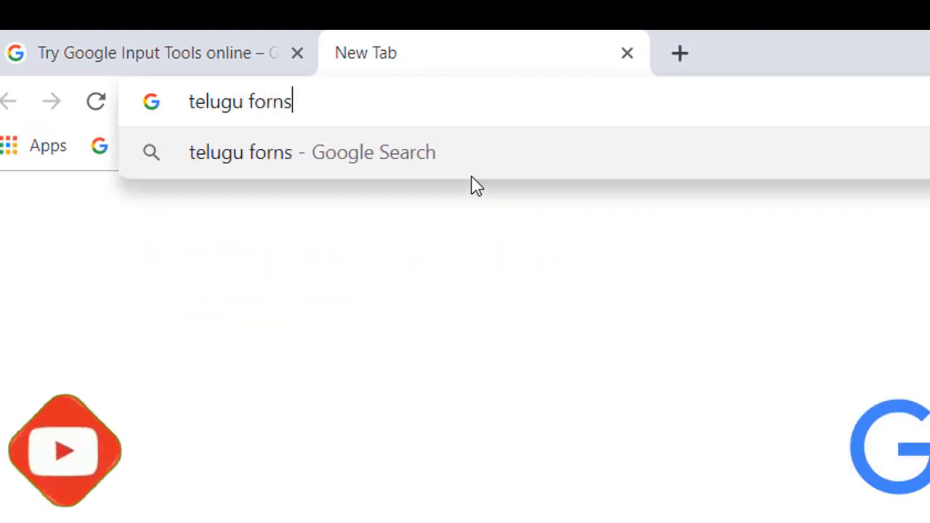
{"action": "key", "text": "BackSpace"}
{"action": "key", "text": "BackSpace"}
{"action": "type", "text": "nts fr"}
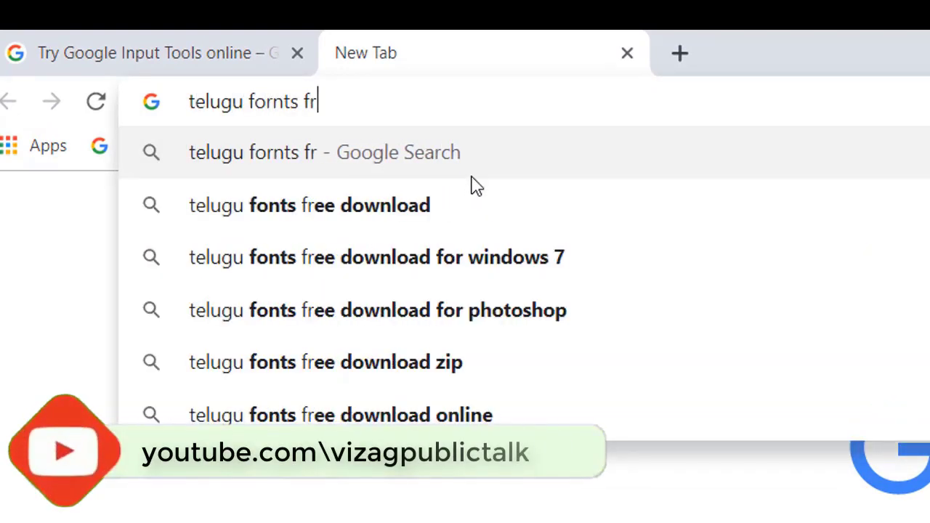
{"action": "type", "text": "ee"}
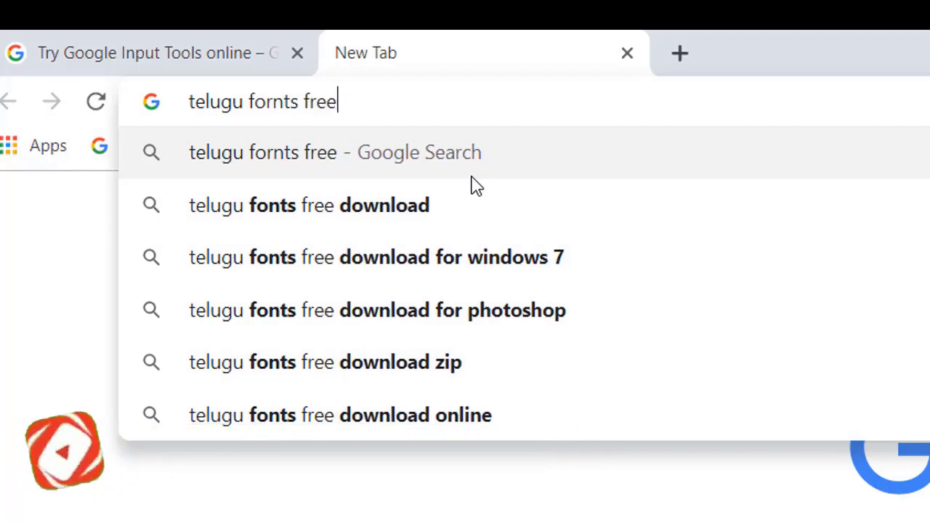
{"action": "left_click", "coordinate": [454, 214]}
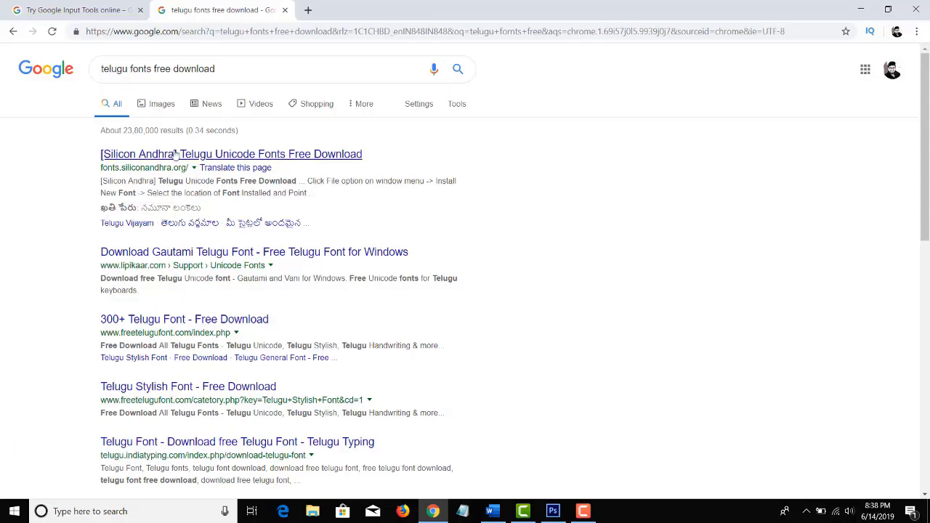
{"action": "left_click", "coordinate": [175, 155]}
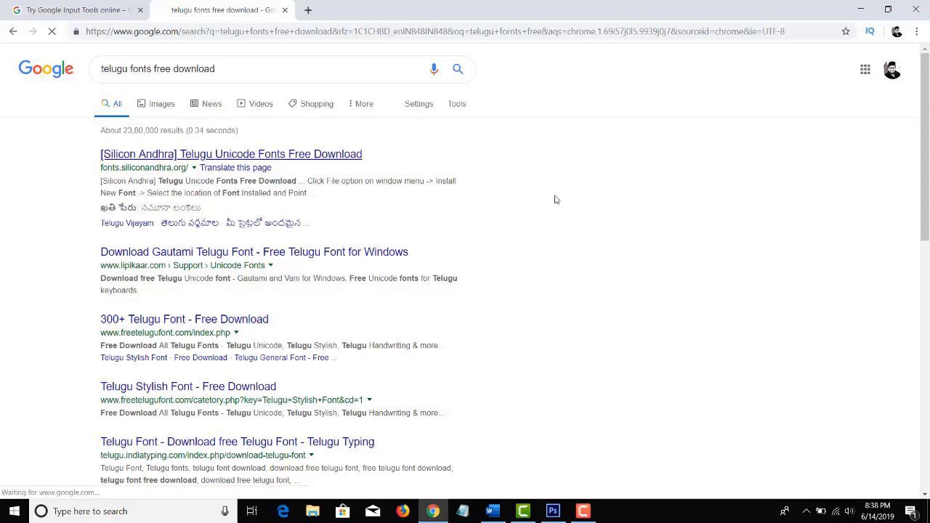
Download Suravaram.ttf from the font table and return to Word.
{"action": "scroll", "coordinate": [518, 192], "scroll_direction": "down", "scroll_amount": 1}
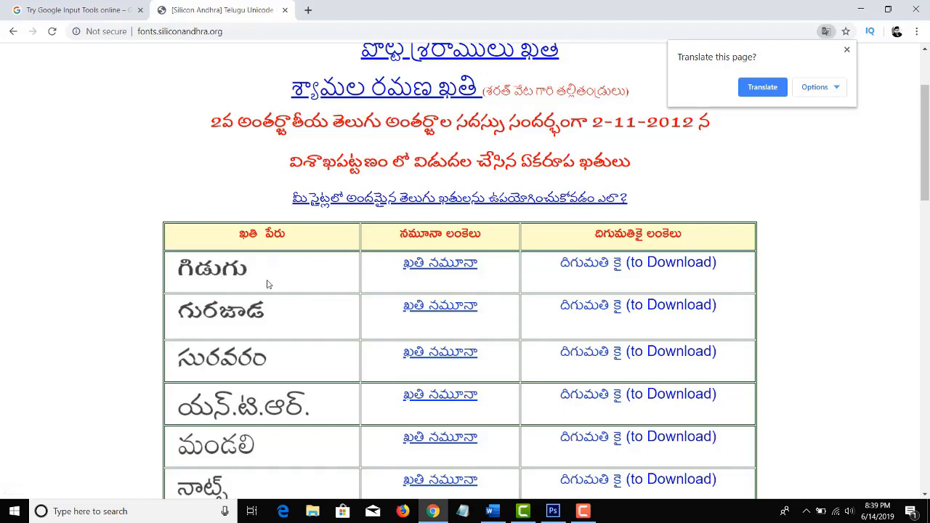
{"action": "scroll", "coordinate": [233, 320], "scroll_direction": "down", "scroll_amount": 1}
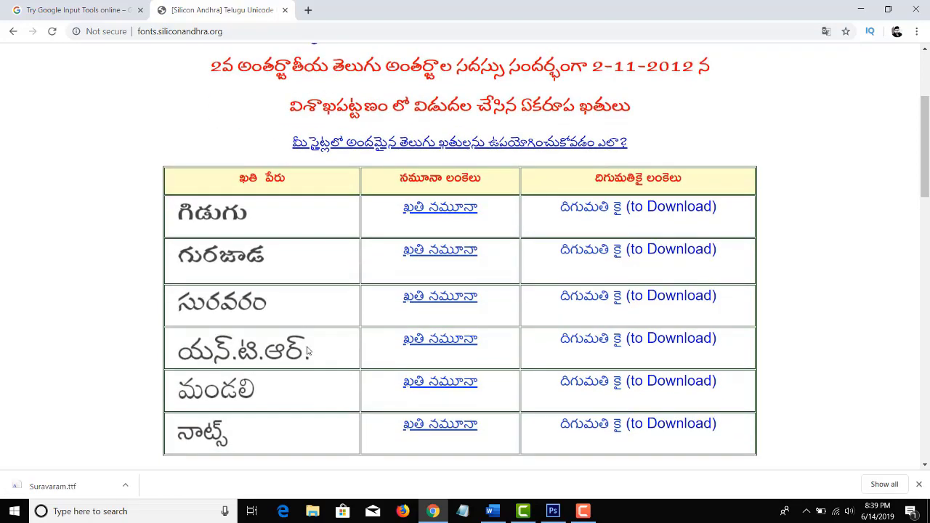
{"action": "left_click_drag", "start_coordinate": [187, 349], "coordinate": [404, 358]}
{"action": "left_click_drag", "start_coordinate": [550, 345], "coordinate": [740, 341]}
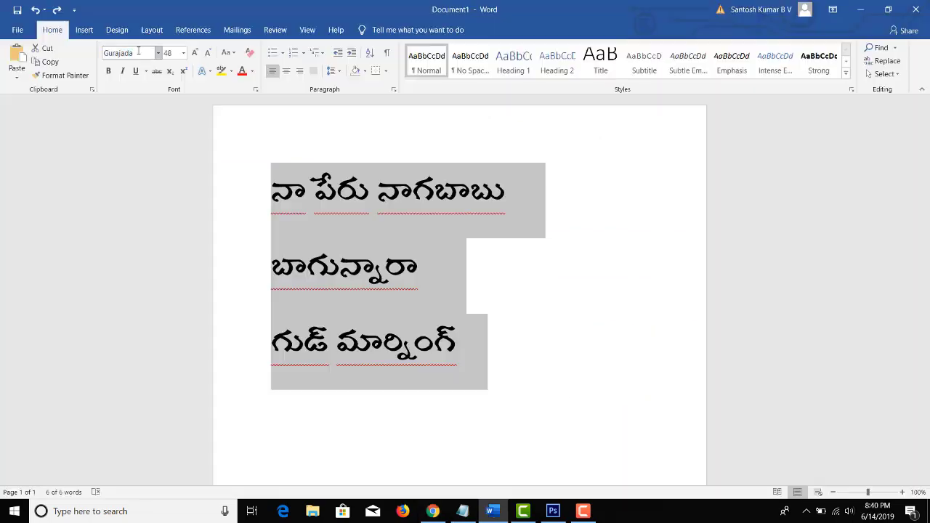
{"action": "left_click", "coordinate": [138, 51]}
Set the Telugu lines to Ramabhadra, reselect them, and switch to Photoshop.
{"action": "type", "text": "Ramabhadra"}
{"action": "key", "text": "Return"}
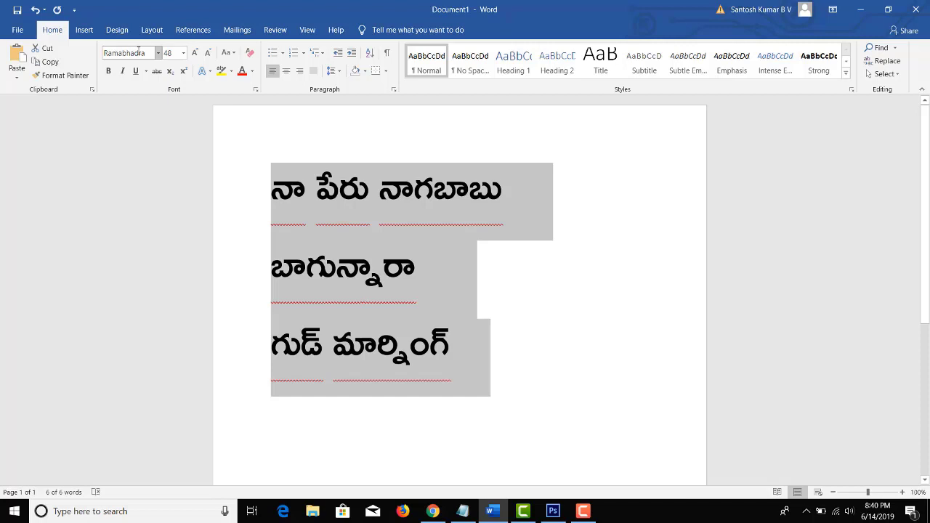
{"action": "left_click", "coordinate": [538, 263]}
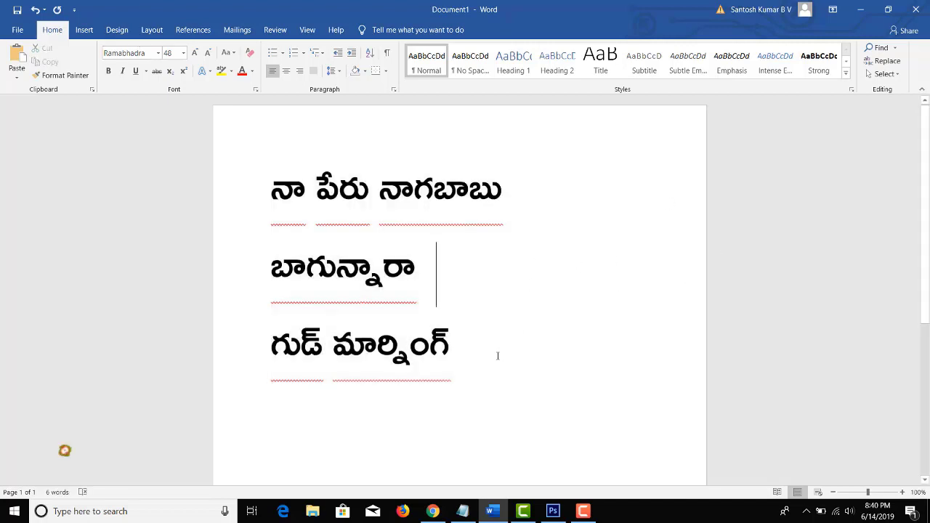
{"action": "triple_click", "coordinate": [233, 182]}
{"action": "key", "text": "ctrl+c"}
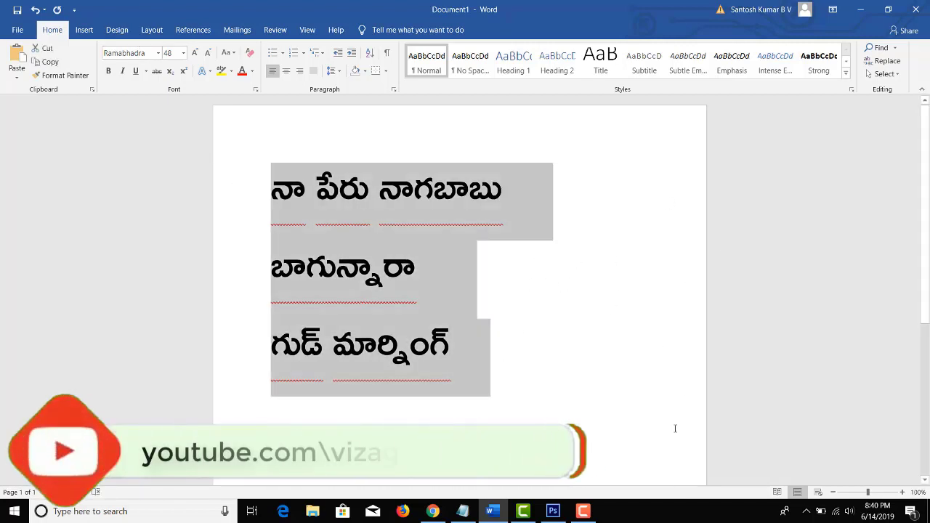
{"action": "left_click", "coordinate": [553, 511]}
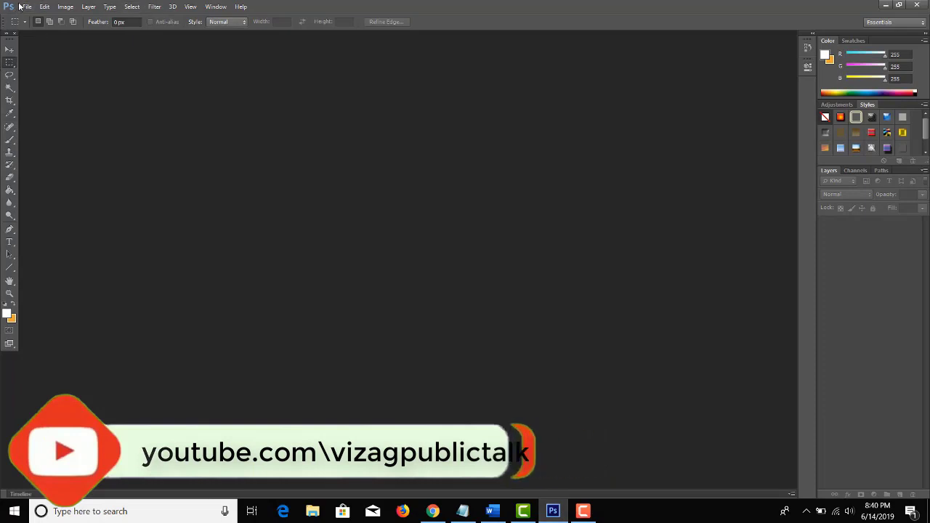
Create a new Photoshop document and paste the Telugu lines as text.
{"action": "left_click", "coordinate": [26, 7]}
{"action": "left_click", "coordinate": [53, 19]}
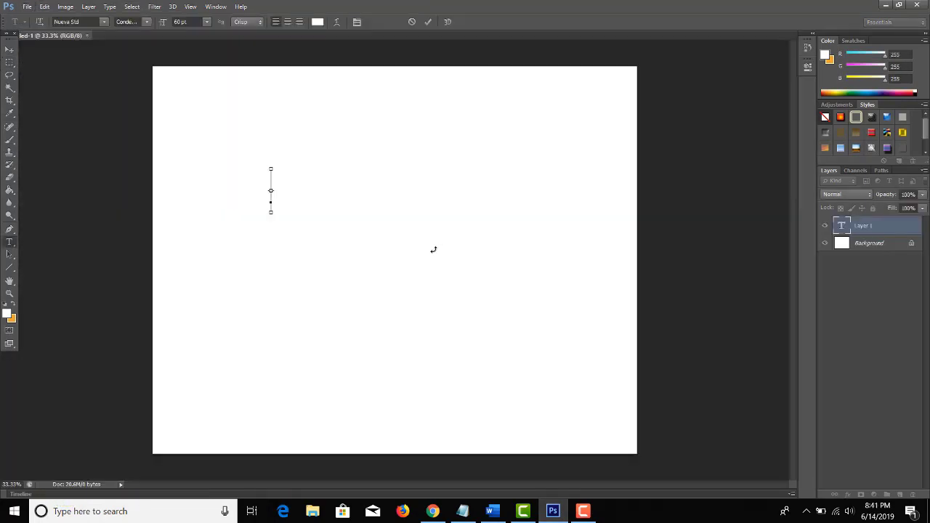
{"action": "key", "text": "ctrl+v"}
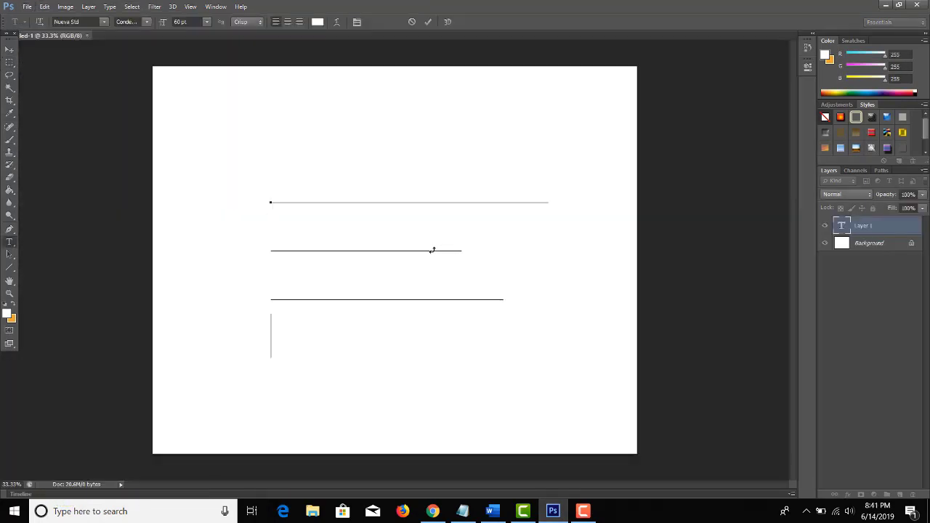
Give the pasted text a new colour, commit it, and paste the text again.
{"action": "key", "text": "ctrl+a"}
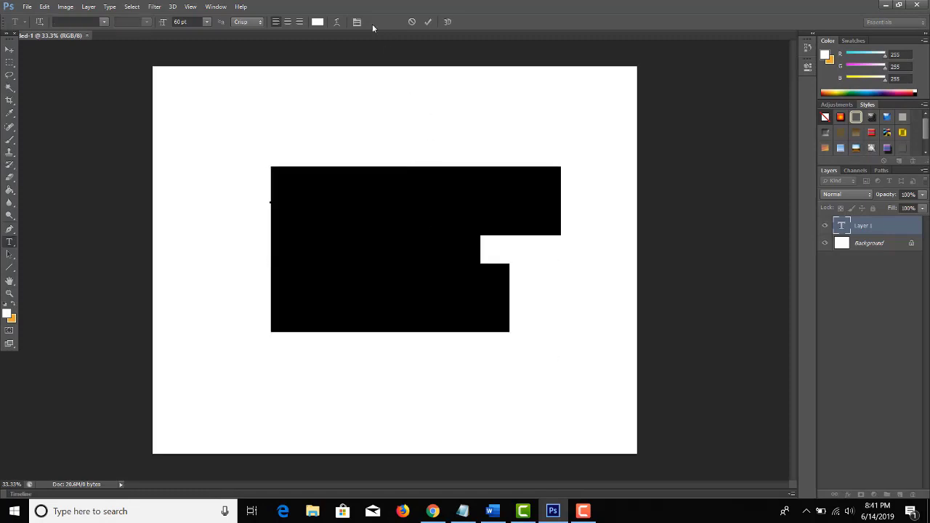
{"action": "left_click", "coordinate": [317, 22]}
{"action": "left_click", "coordinate": [193, 320]}
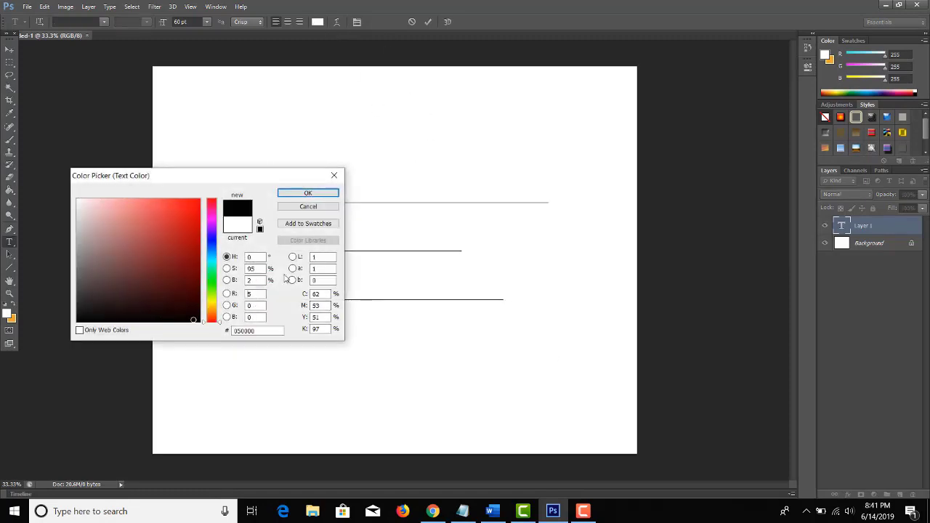
{"action": "left_click", "coordinate": [307, 194]}
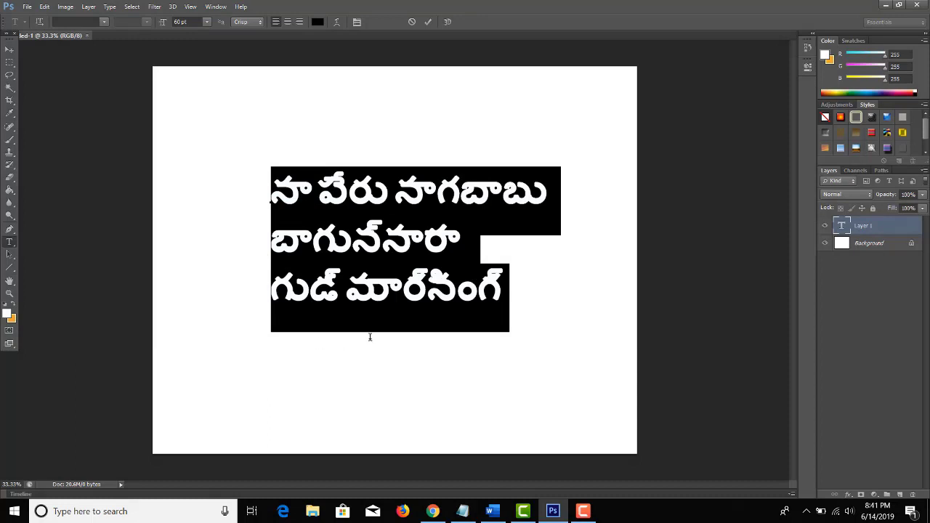
{"action": "left_click", "coordinate": [138, 354]}
{"action": "key", "text": "ctrl+v"}
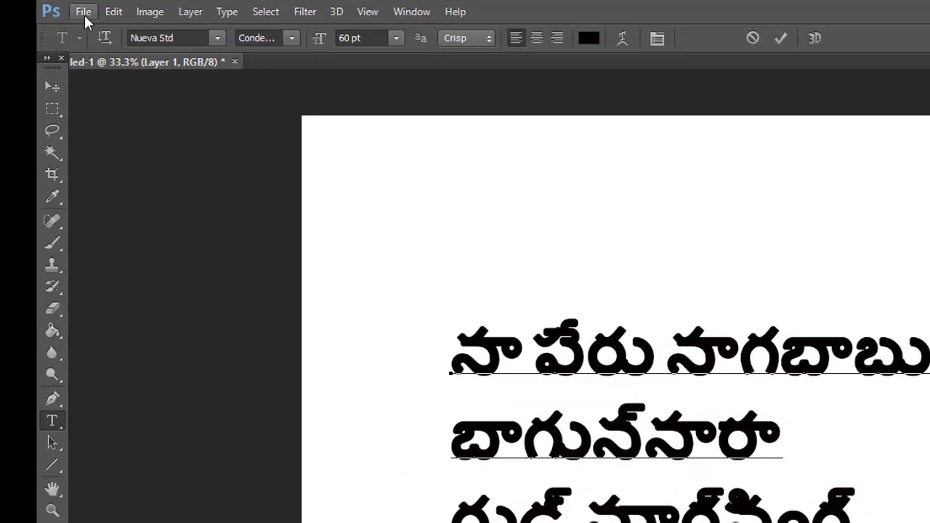
Switch the Type preferences text engine to Middle Eastern and quit Photoshop to apply it.
{"action": "left_click", "coordinate": [85, 13]}
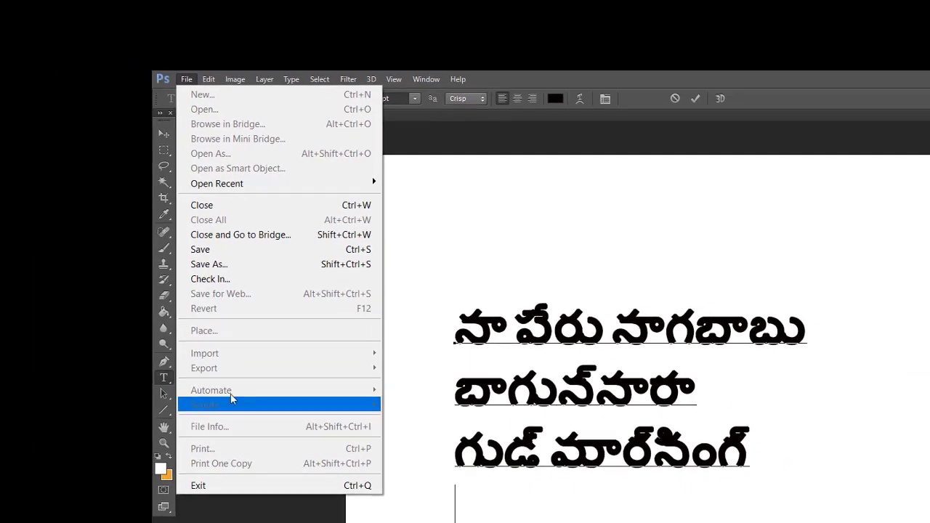
{"action": "mouse_move", "coordinate": [113, 12]}
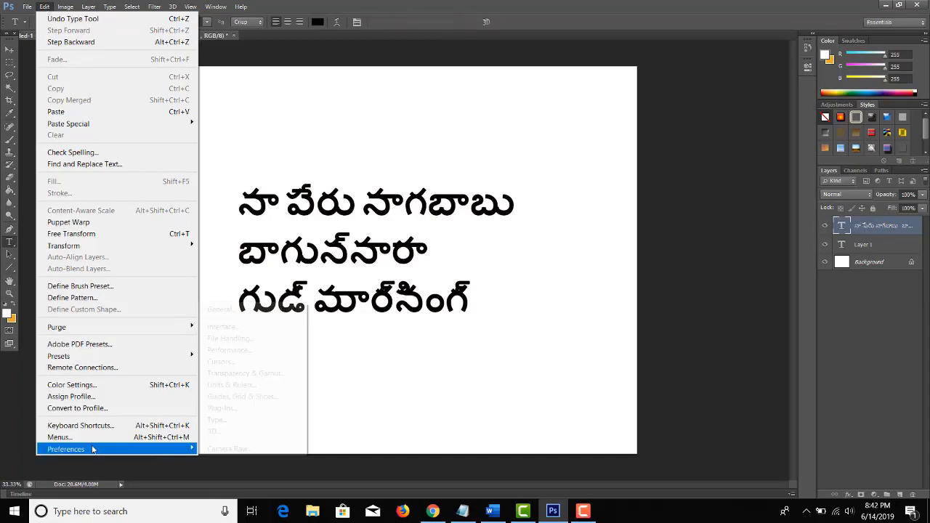
{"action": "mouse_move", "coordinate": [93, 449]}
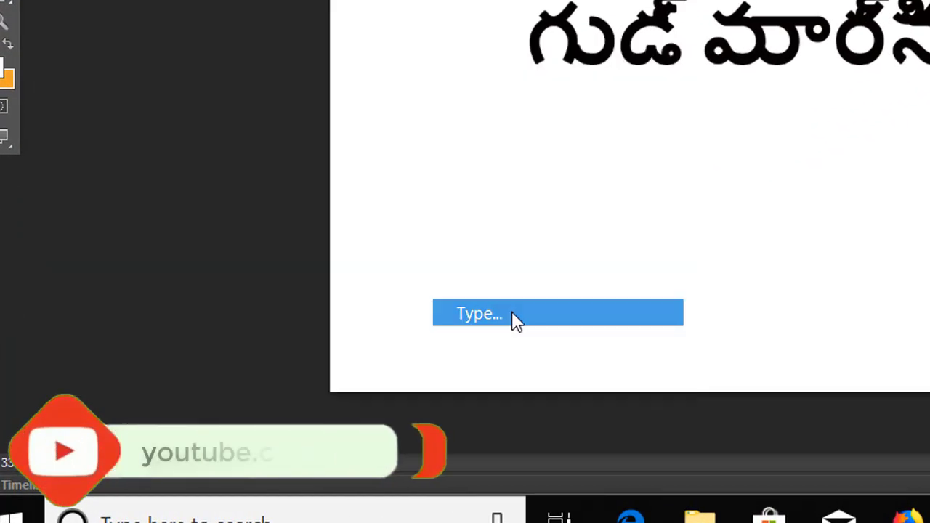
{"action": "left_click", "coordinate": [512, 314]}
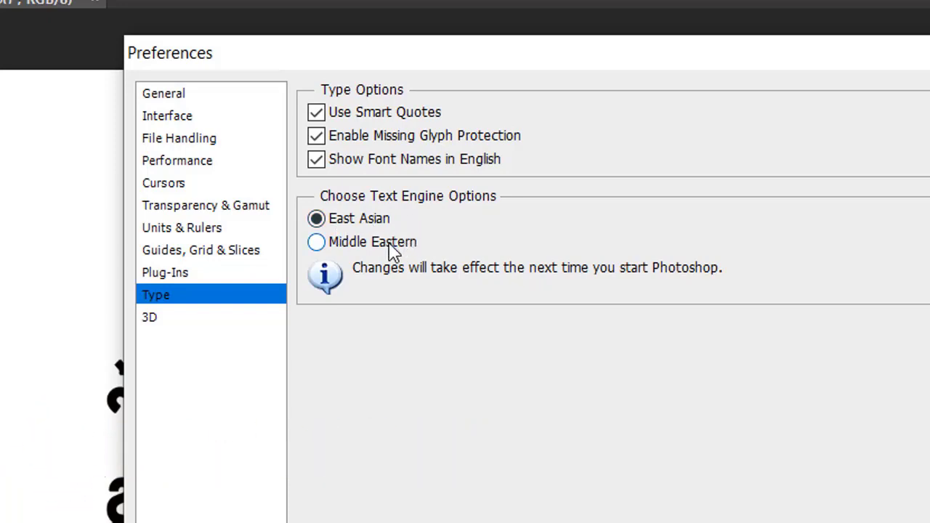
{"action": "left_click", "coordinate": [389, 247]}
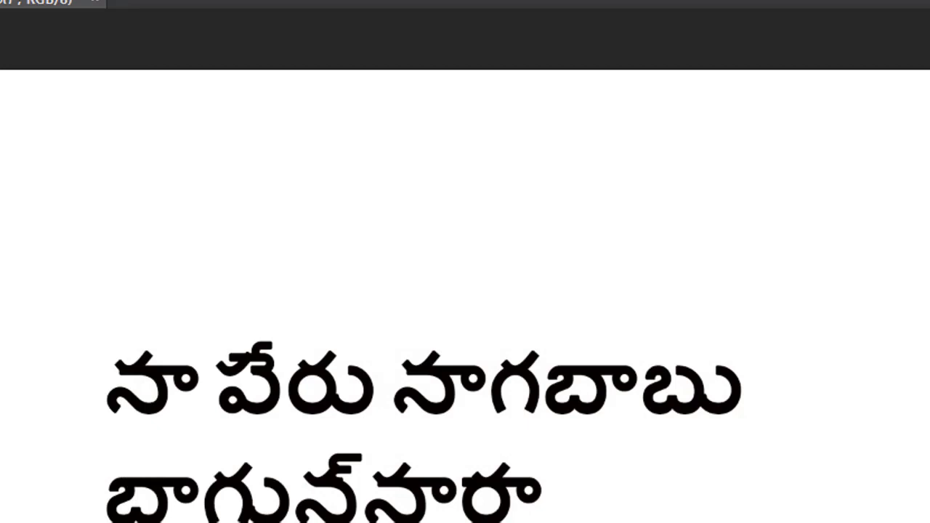
{"action": "key", "text": "ctrl+q"}
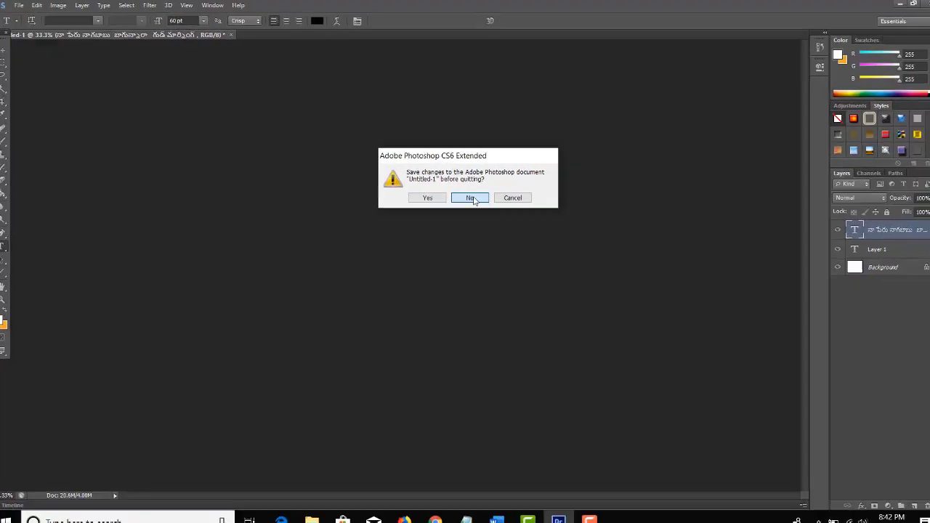
Close Photoshop without saving, clear Word and Chrome off the desktop, and relaunch Photoshop CS6.
{"action": "left_click", "coordinate": [475, 197]}
{"action": "key", "text": "ctrl+a"}
{"action": "key", "text": "ctrl+c"}
{"action": "left_click", "coordinate": [860, 9]}
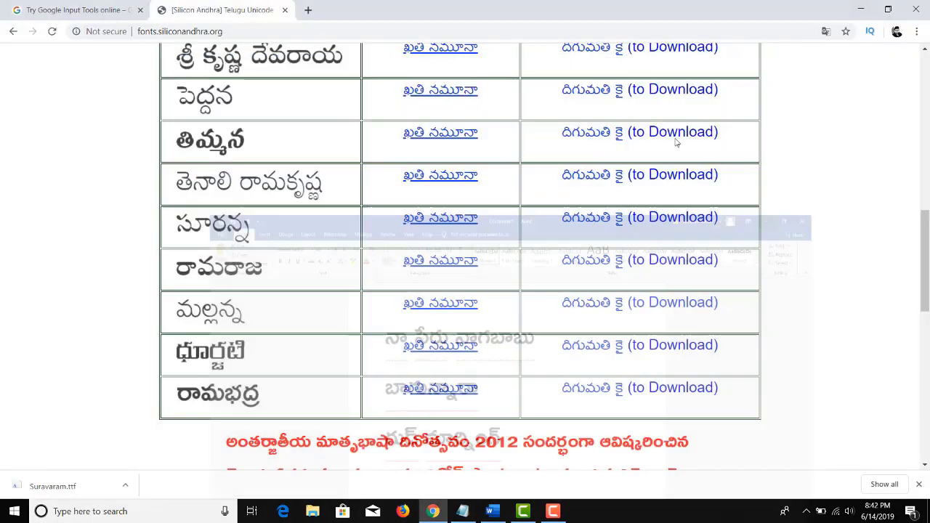
{"action": "left_click", "coordinate": [859, 9]}
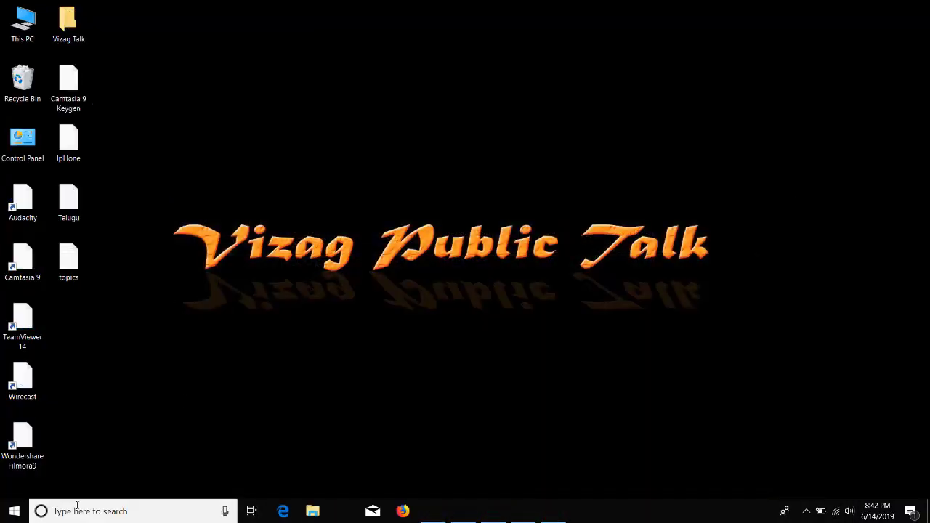
{"action": "left_click", "coordinate": [15, 507]}
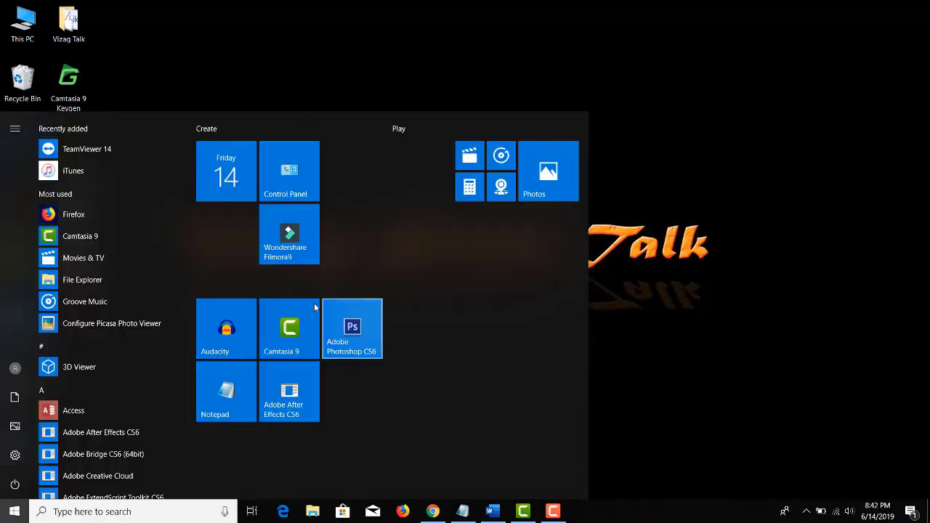
{"action": "left_click", "coordinate": [323, 309]}
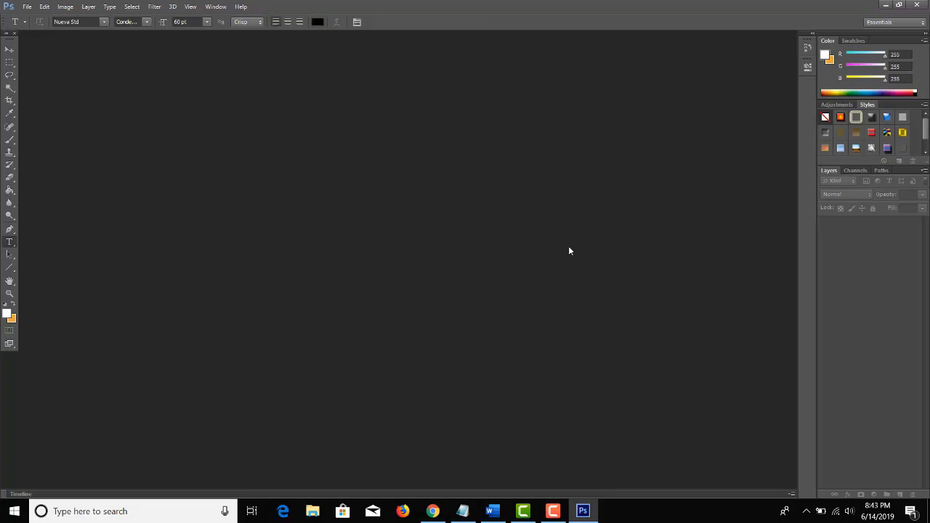
Create a new document from the Photo preset at Portrait, 8 x 10 size.
{"action": "left_click", "coordinate": [27, 7]}
{"action": "left_click", "coordinate": [37, 20]}
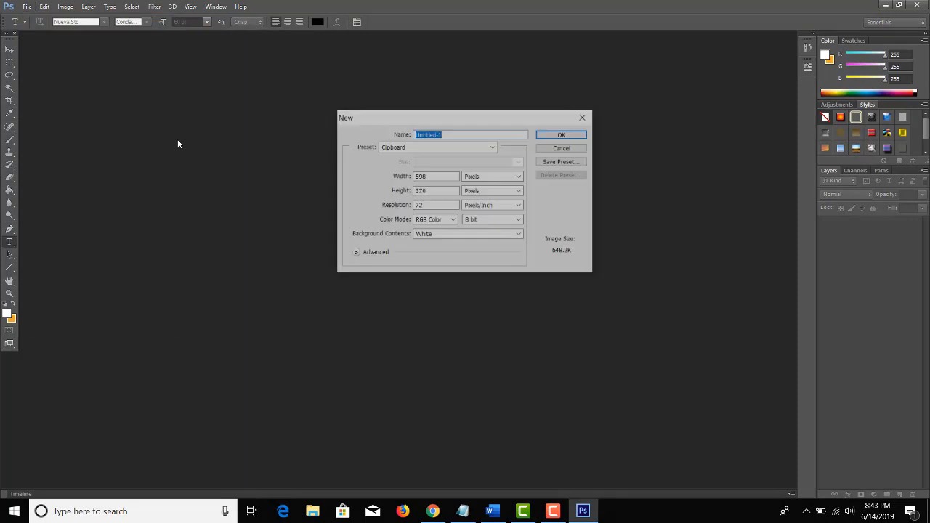
{"action": "left_click", "coordinate": [459, 149]}
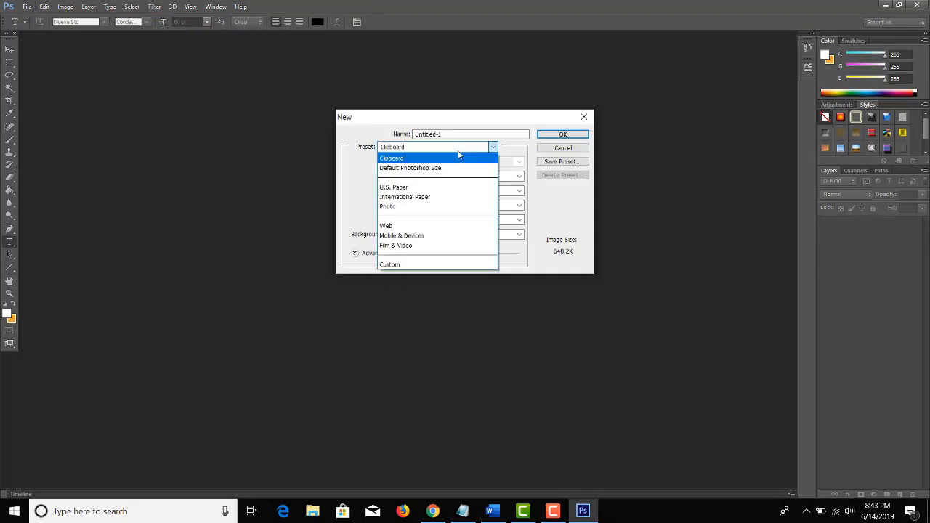
{"action": "left_click", "coordinate": [430, 207]}
{"action": "left_click", "coordinate": [476, 162]}
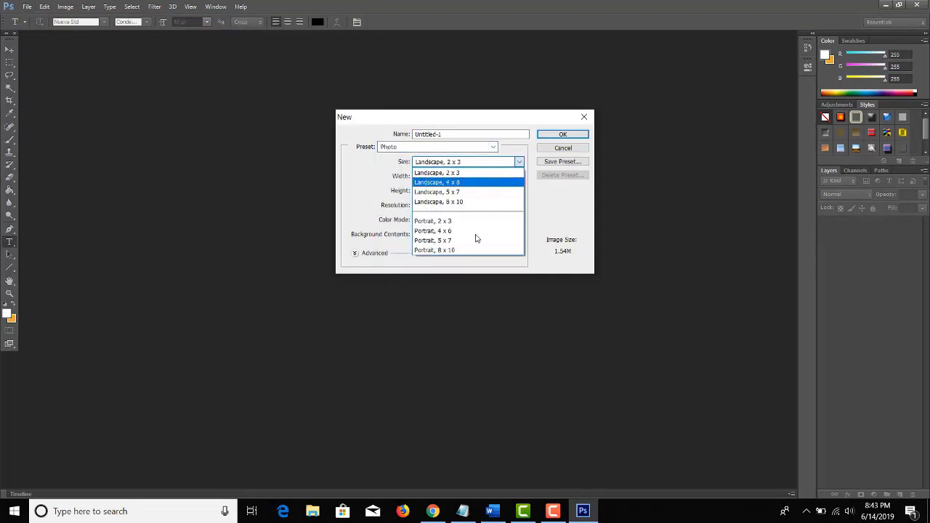
{"action": "left_click", "coordinate": [461, 249]}
{"action": "left_click", "coordinate": [563, 134]}
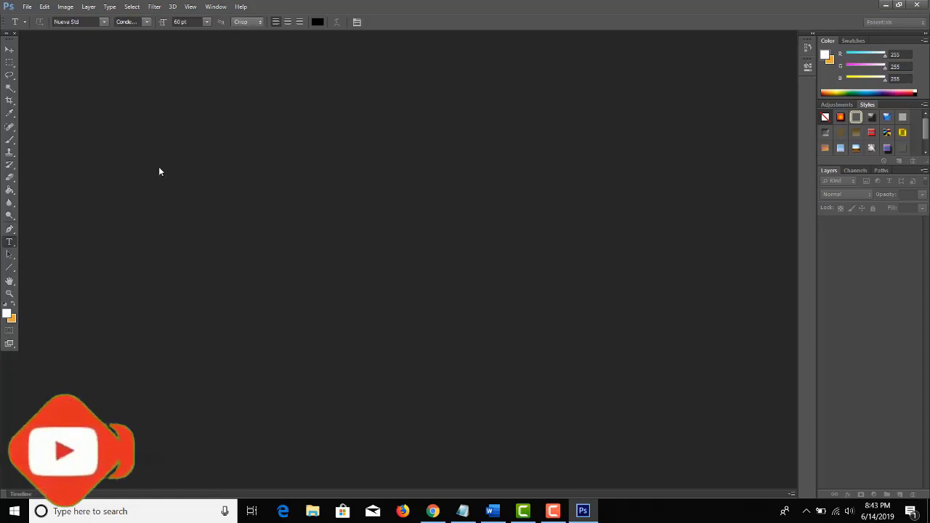
Paste the copied Telugu text as a new text layer and commit it.
{"action": "left_click", "coordinate": [315, 204]}
{"action": "key", "text": "ctrl+v"}
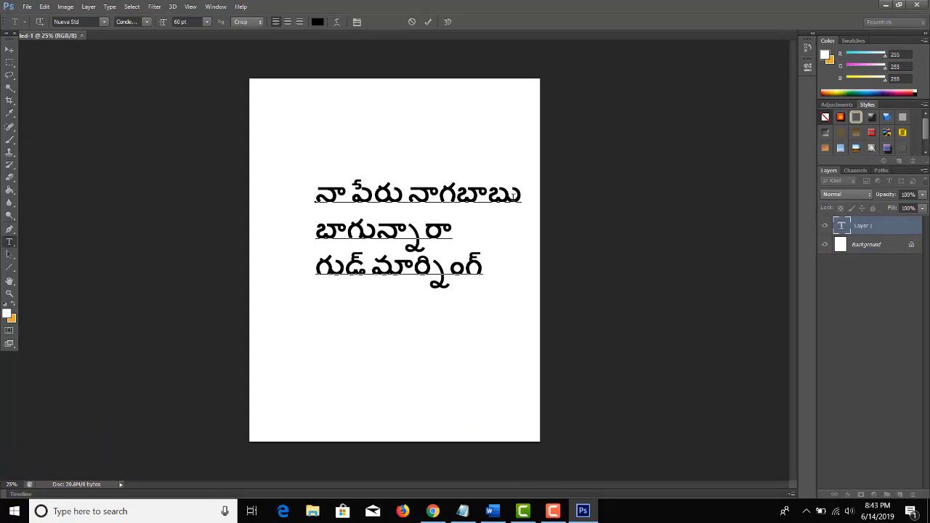
{"action": "key", "text": "ctrl+Return"}
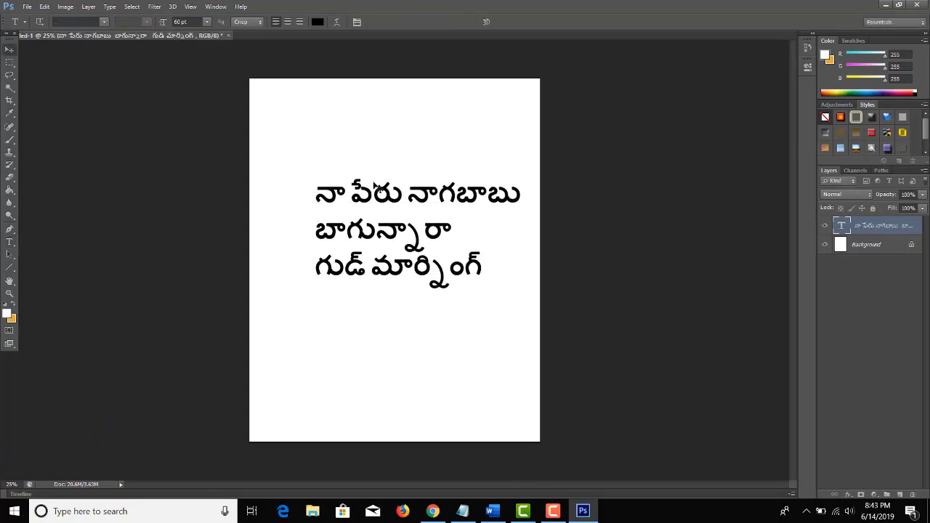
Select the Telugu text layer and recolour all three lines red (R 255, f40a0a), then commit.
{"action": "key", "text": "v"}
{"action": "right_click", "coordinate": [446, 195]}
{"action": "left_click", "coordinate": [465, 202]}
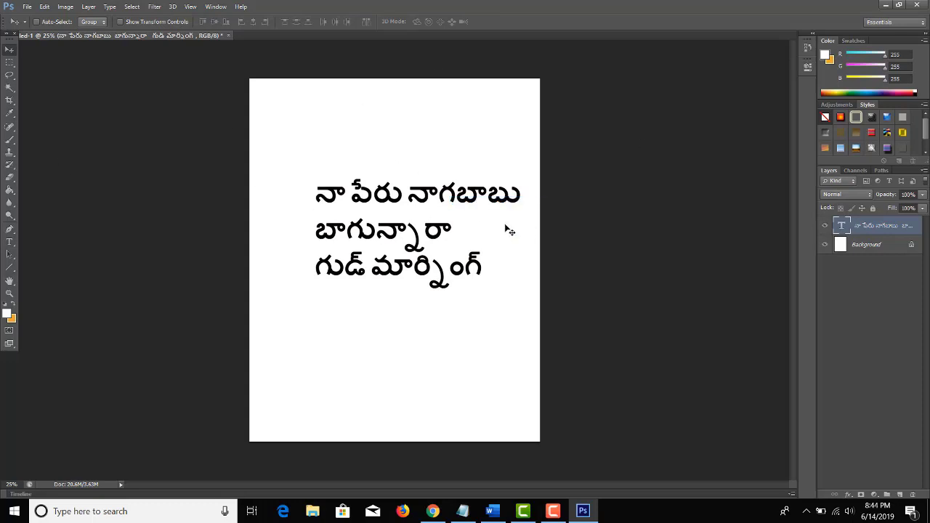
{"action": "key", "text": "t"}
{"action": "triple_click", "coordinate": [446, 193]}
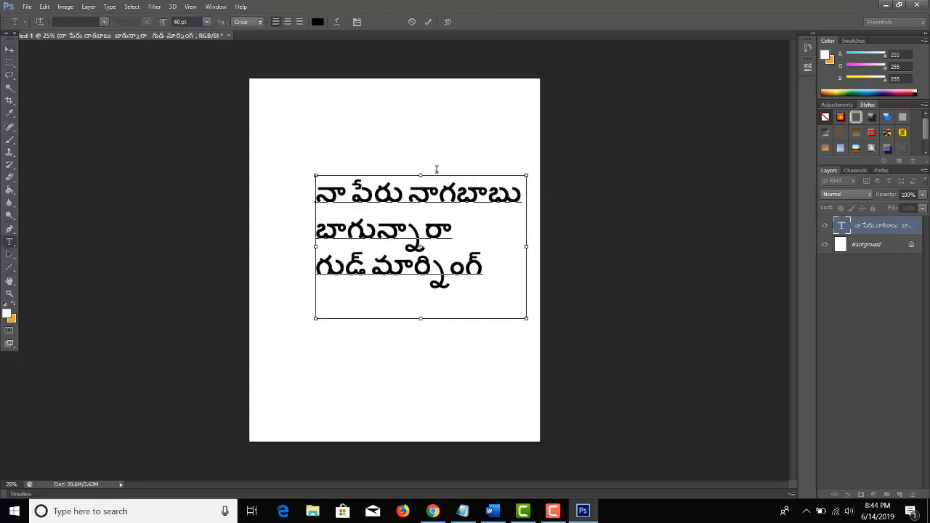
{"action": "key", "text": "ctrl+a"}
{"action": "left_click", "coordinate": [317, 22]}
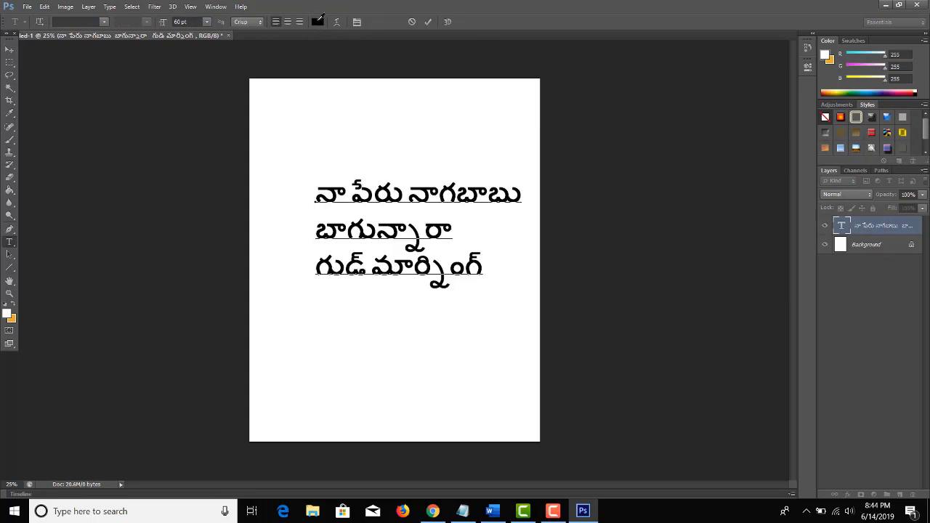
{"action": "type", "text": "255"}
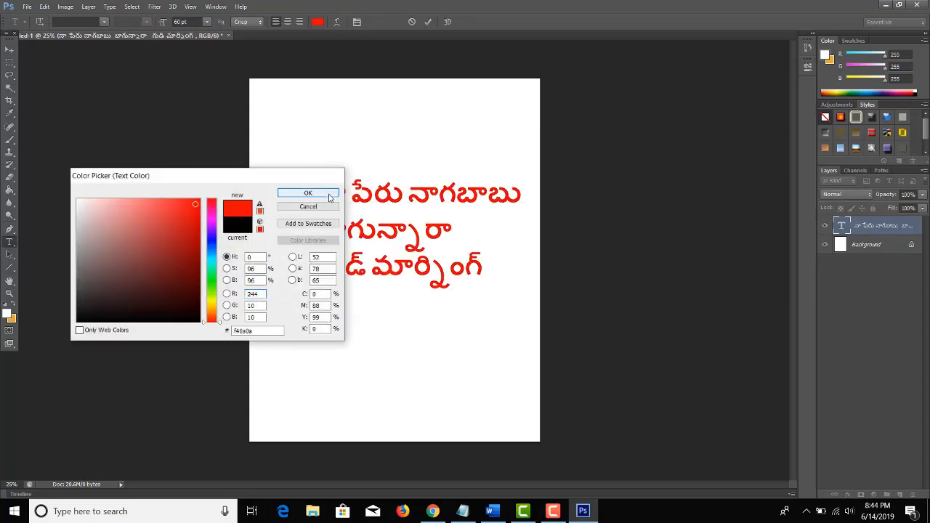
{"action": "left_click", "coordinate": [308, 193]}
{"action": "left_click", "coordinate": [329, 193]}
{"action": "key", "text": "ctrl+Return"}
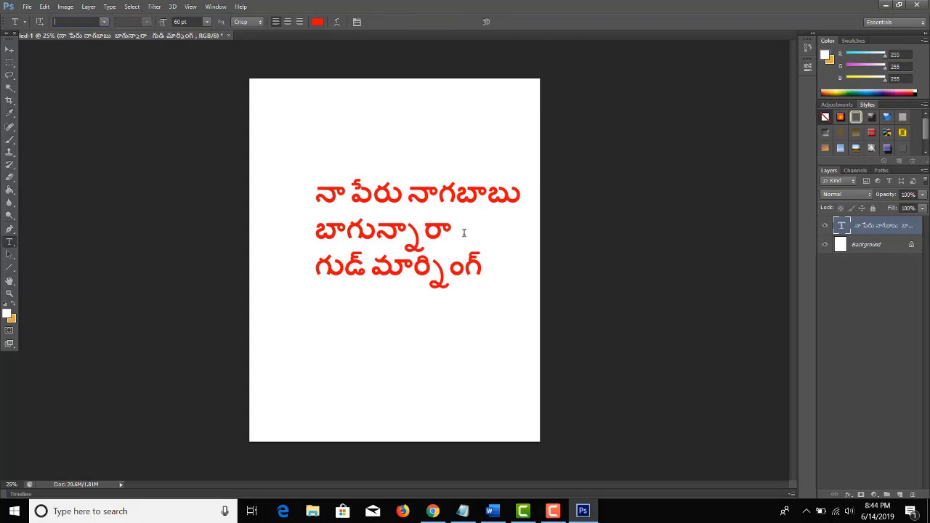
{"action": "left_click", "coordinate": [44, 7]}
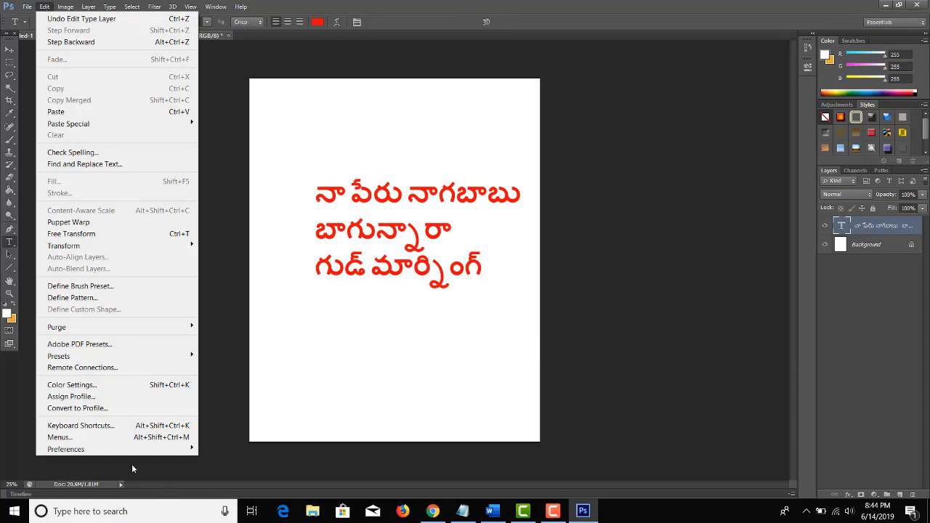
{"action": "mouse_move", "coordinate": [143, 451]}
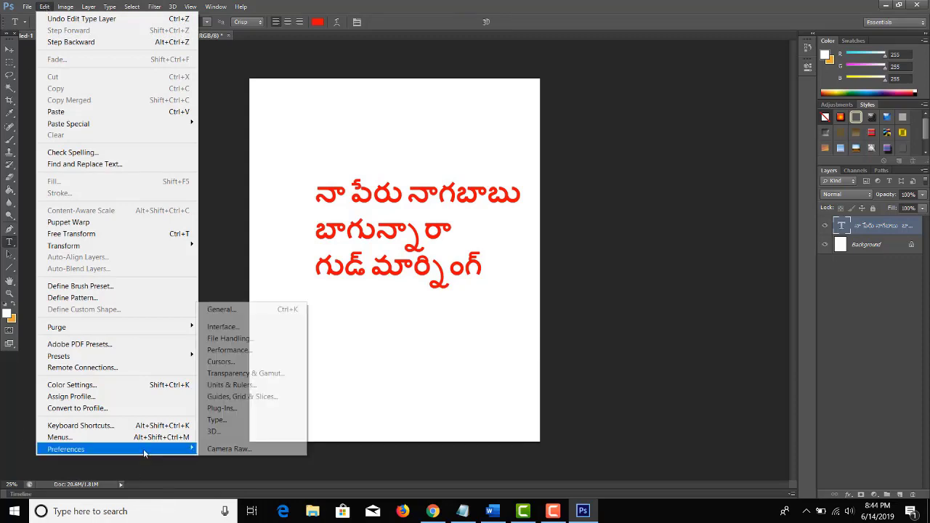
{"action": "left_click", "coordinate": [221, 418]}
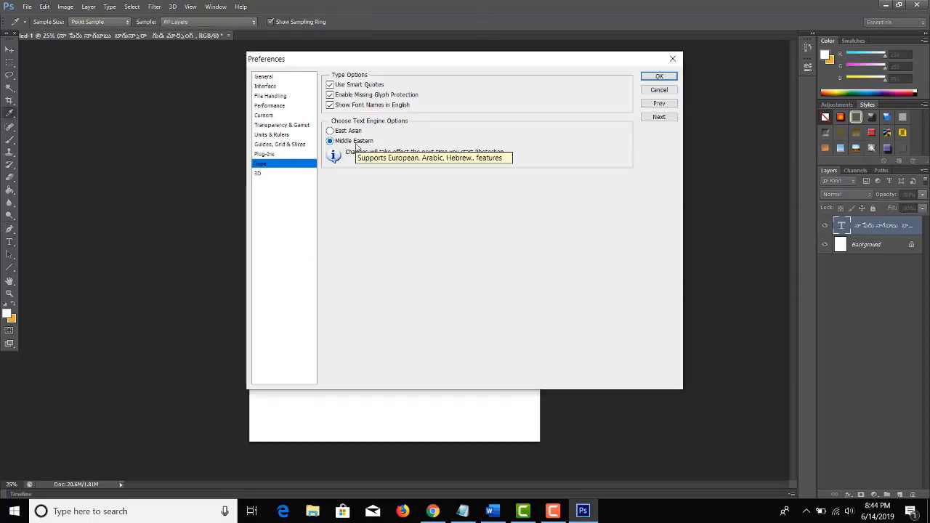
{"action": "left_click", "coordinate": [658, 77]}
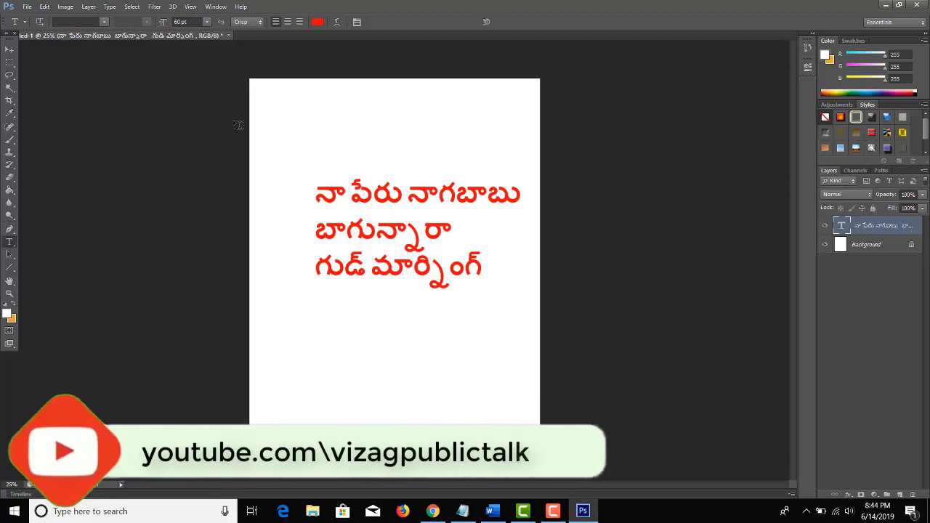